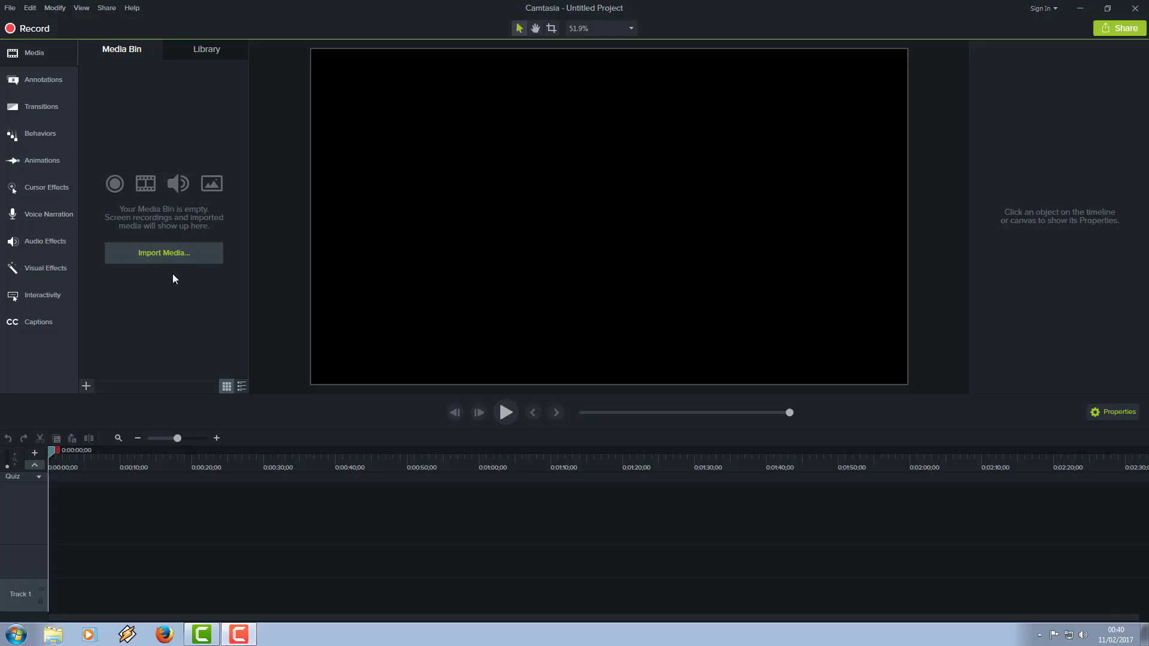
Step: Import all the audio, image and video files from the camtasia bits folder into the project's media
left_click(166, 256)
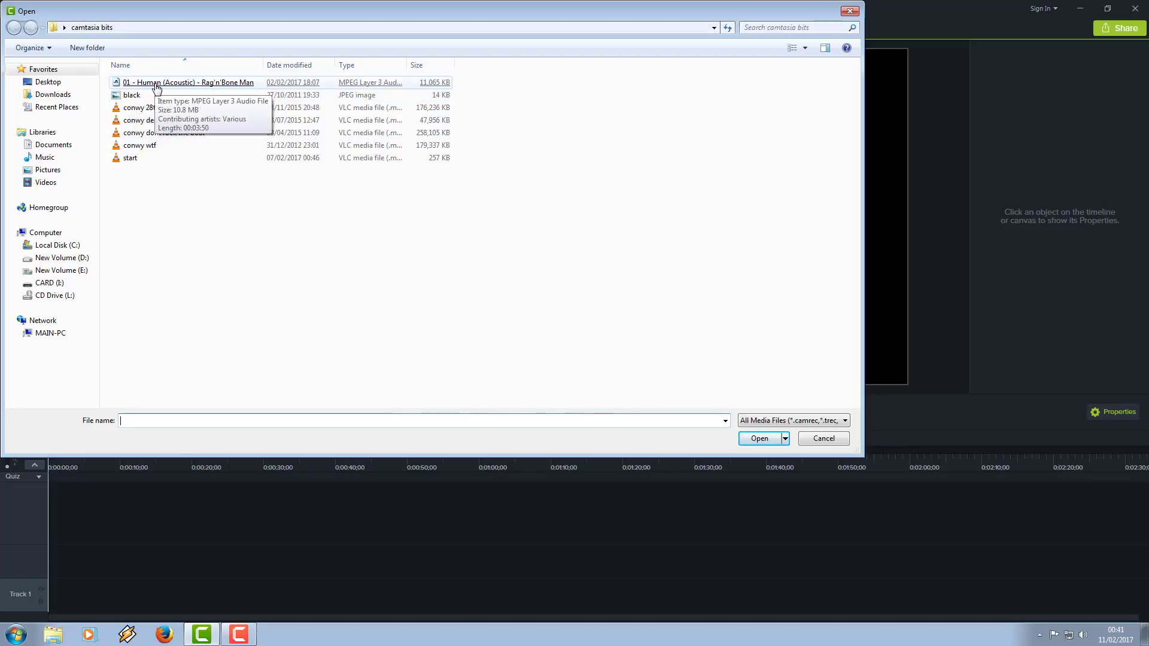
left_click_drag(193, 177, 111, 77)
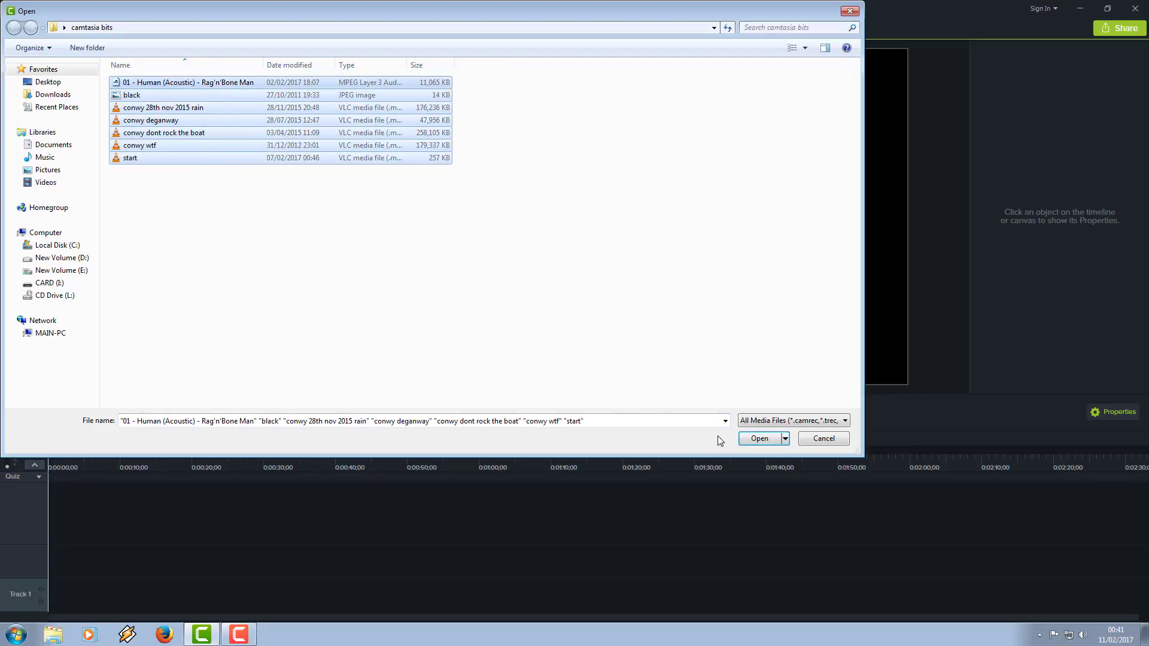
left_click(760, 439)
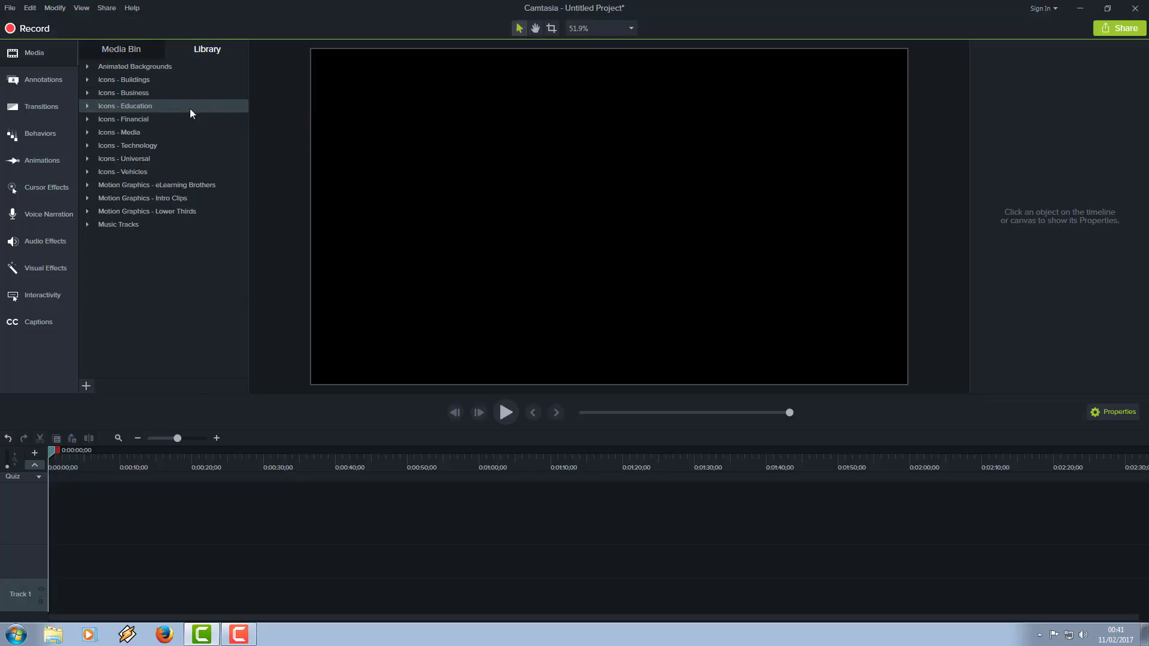
Step: Preview the bokehdots clip from the library's Animated Backgrounds, then close the preview
left_click(87, 66)
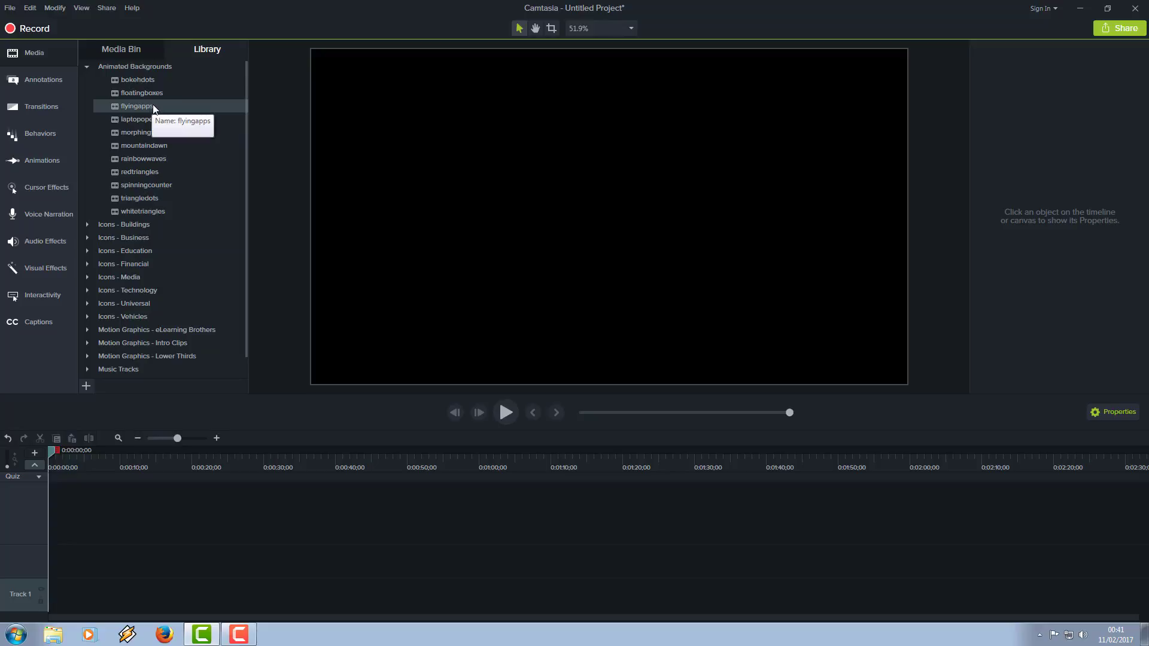
right_click(139, 81)
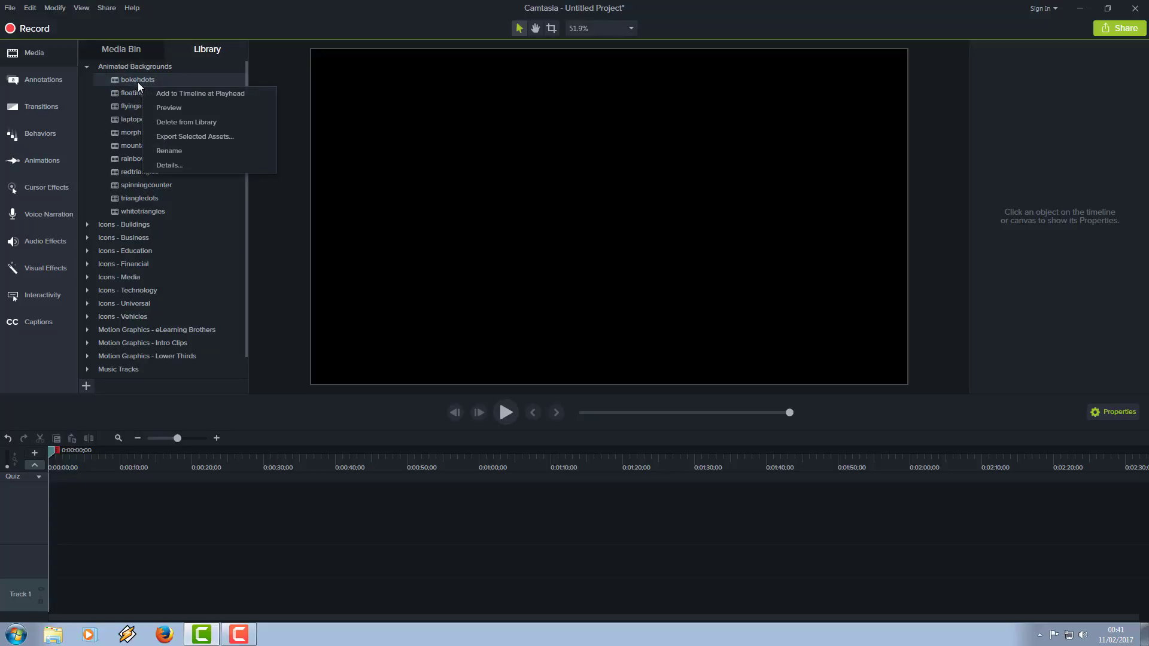
left_click(167, 108)
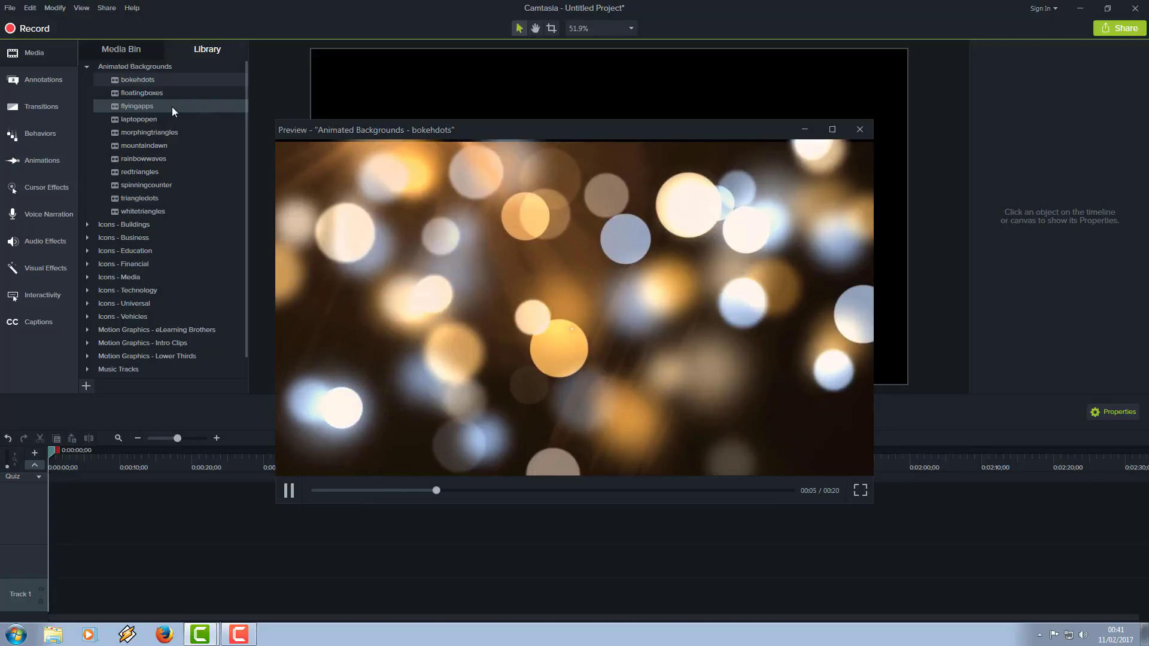
left_click(862, 129)
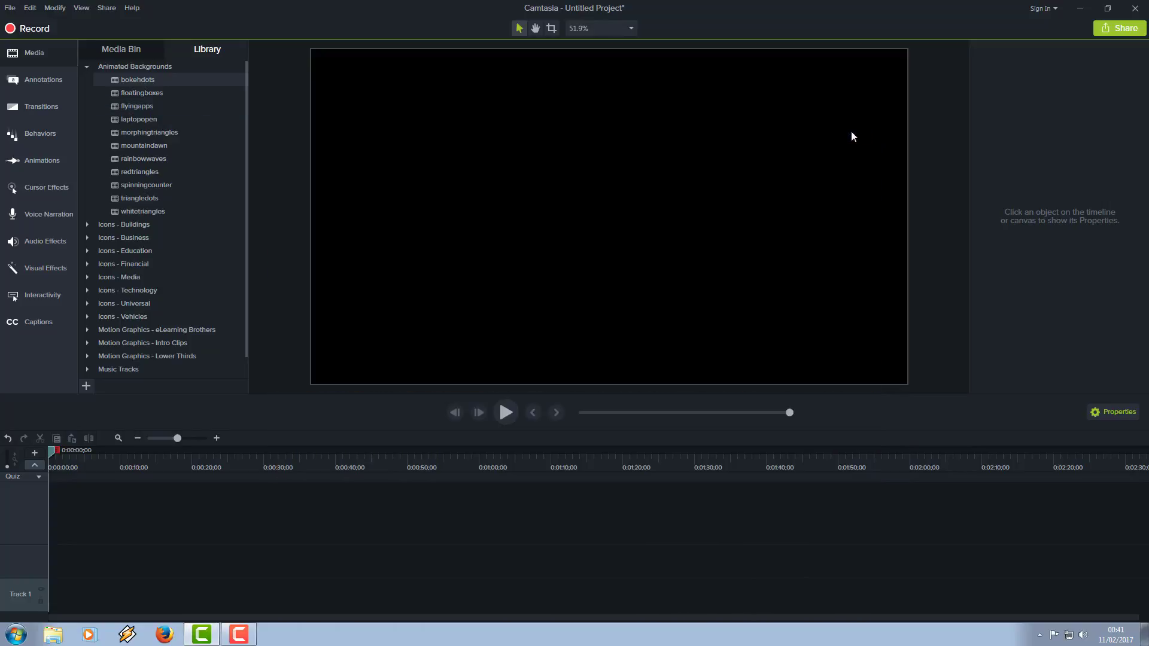
Step: Preview the apartment-01 image from the library's Icons - Buildings folder and close the preview
left_click(87, 225)
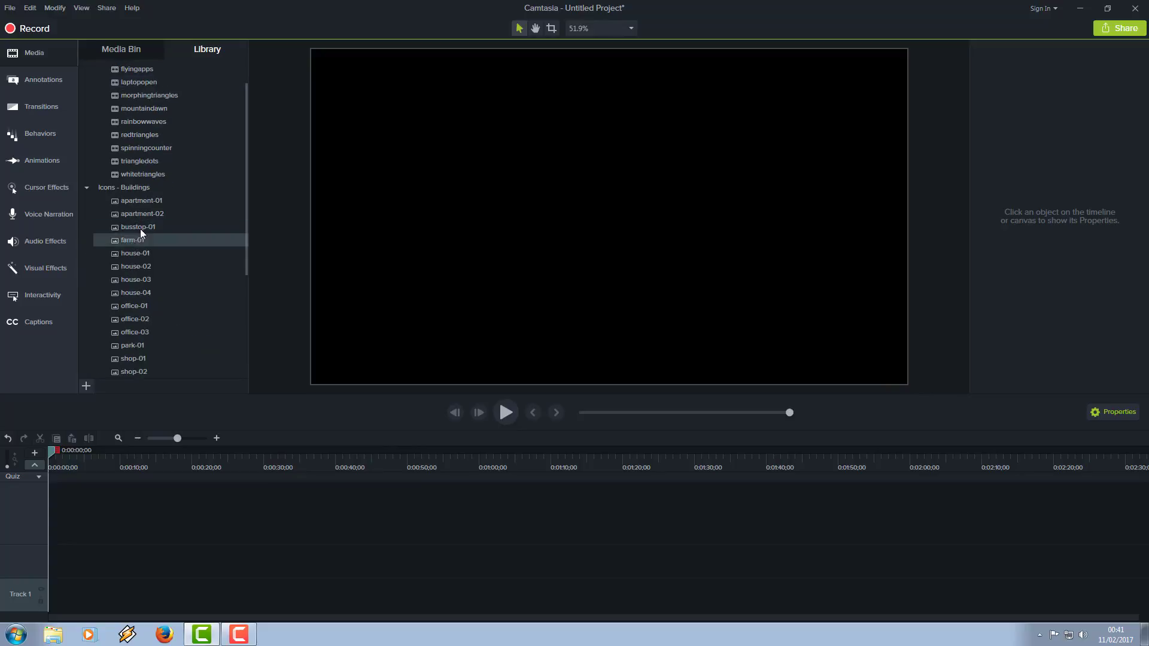
right_click(145, 202)
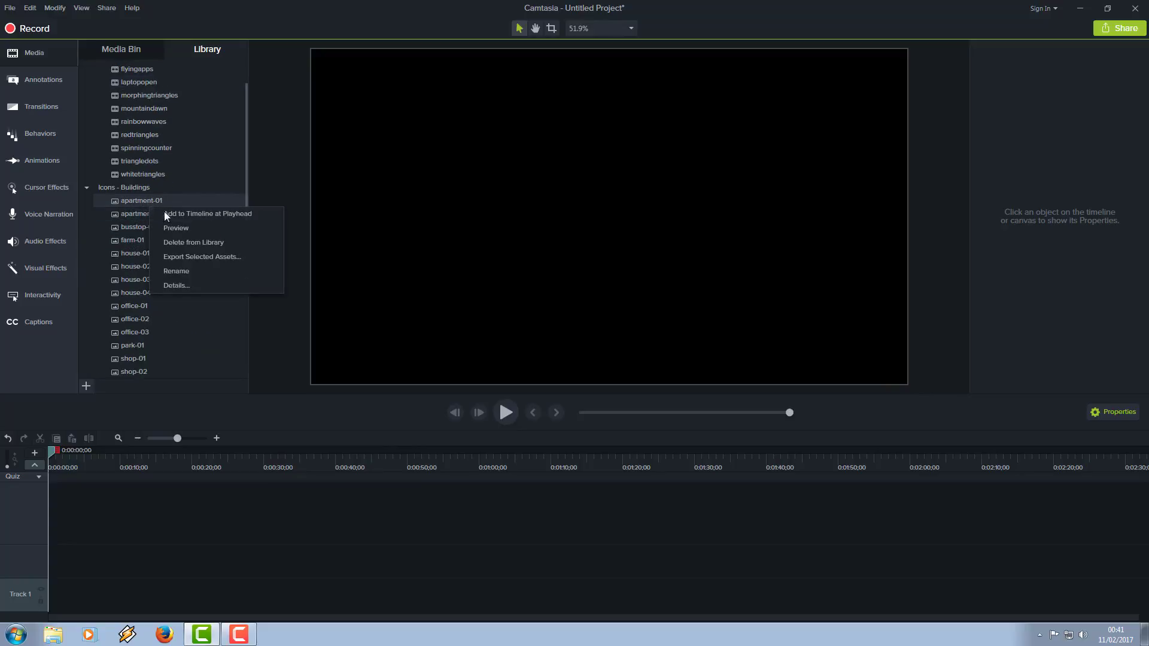
left_click(173, 228)
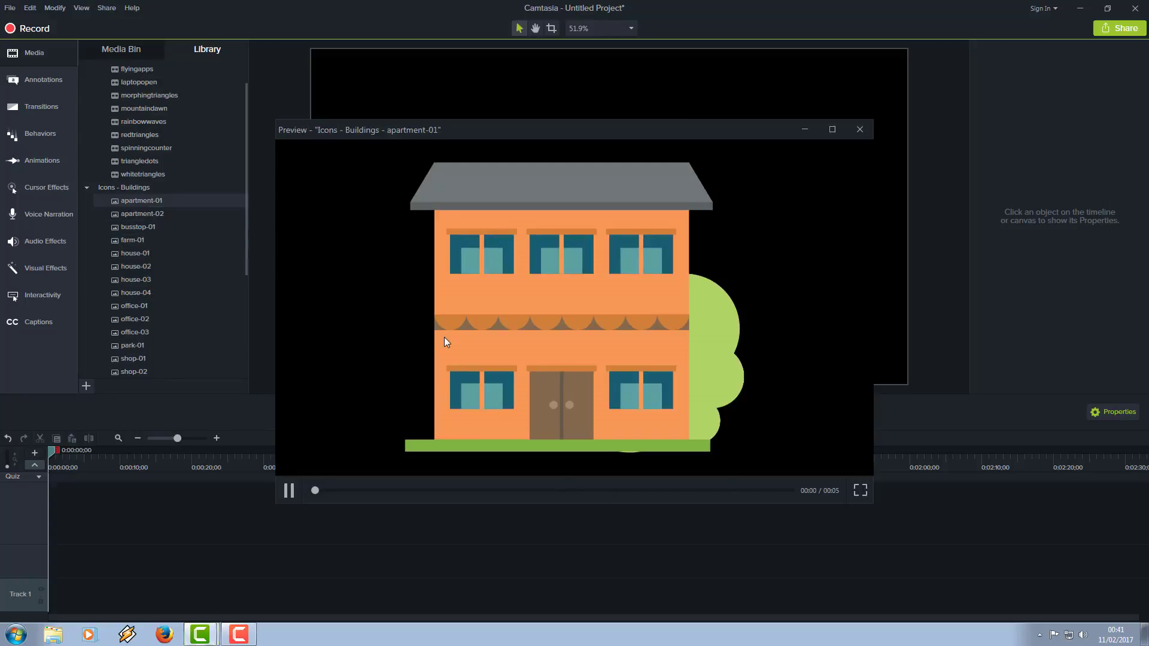
left_click(861, 133)
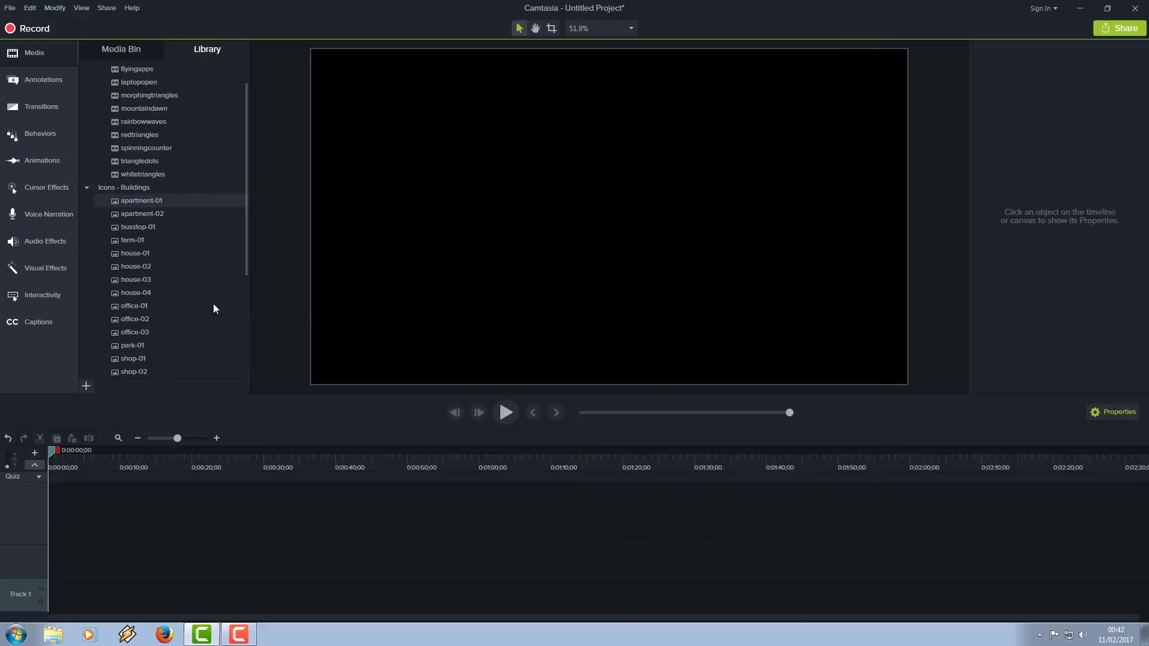
Step: Look through the library's eLearning Brothers and Lower Thirds motion graphics, and preview the circleripple-01 lower third
left_click_drag(246, 237, 246, 349)
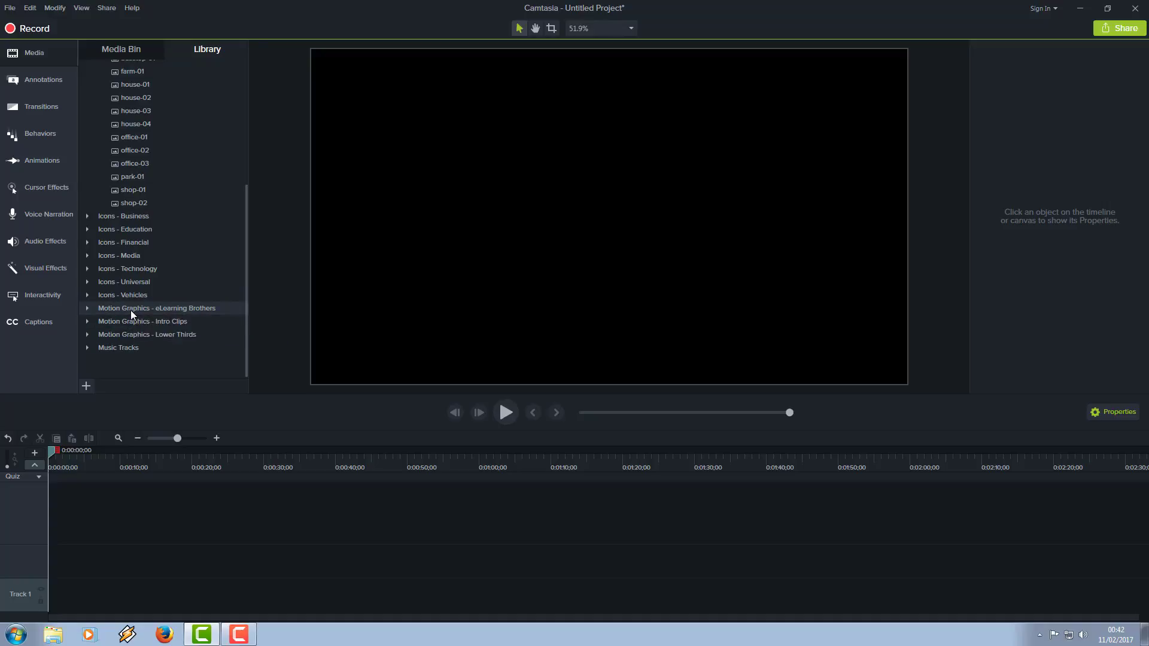
left_click(88, 309)
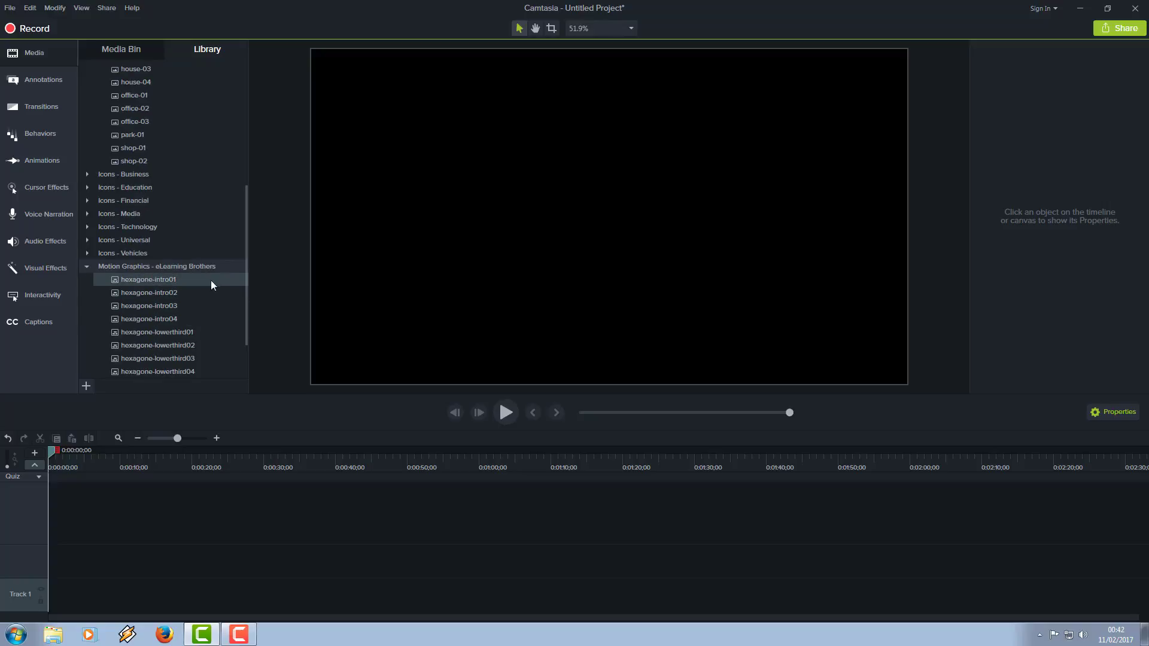
left_click_drag(246, 272, 242, 326)
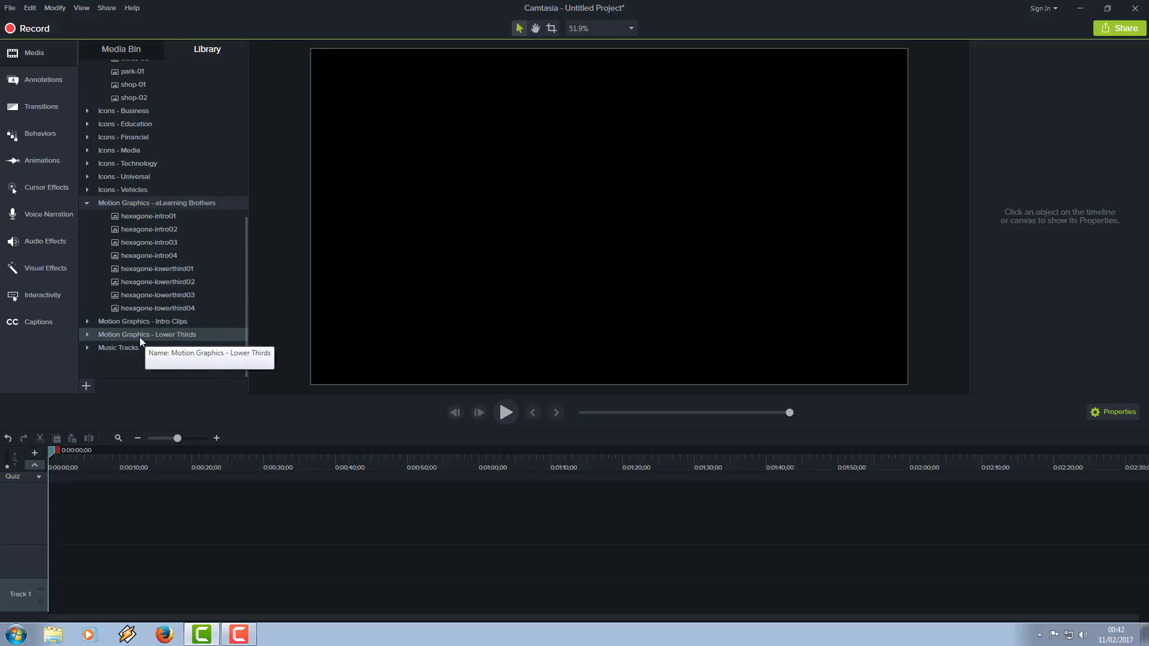
left_click(88, 333)
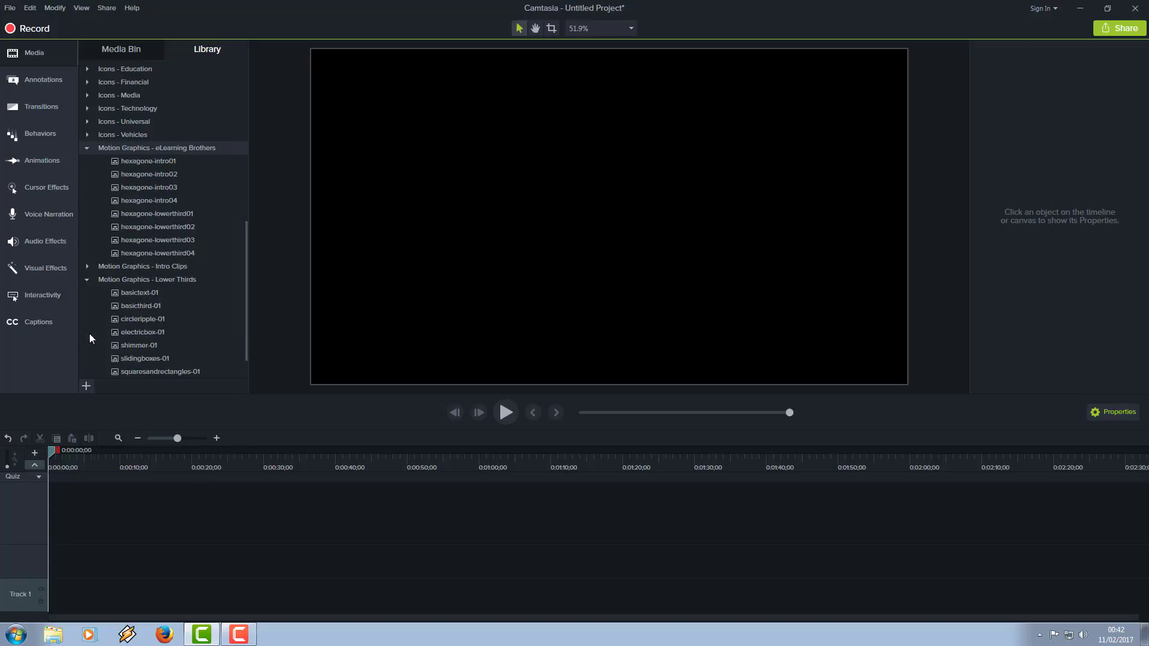
right_click(137, 321)
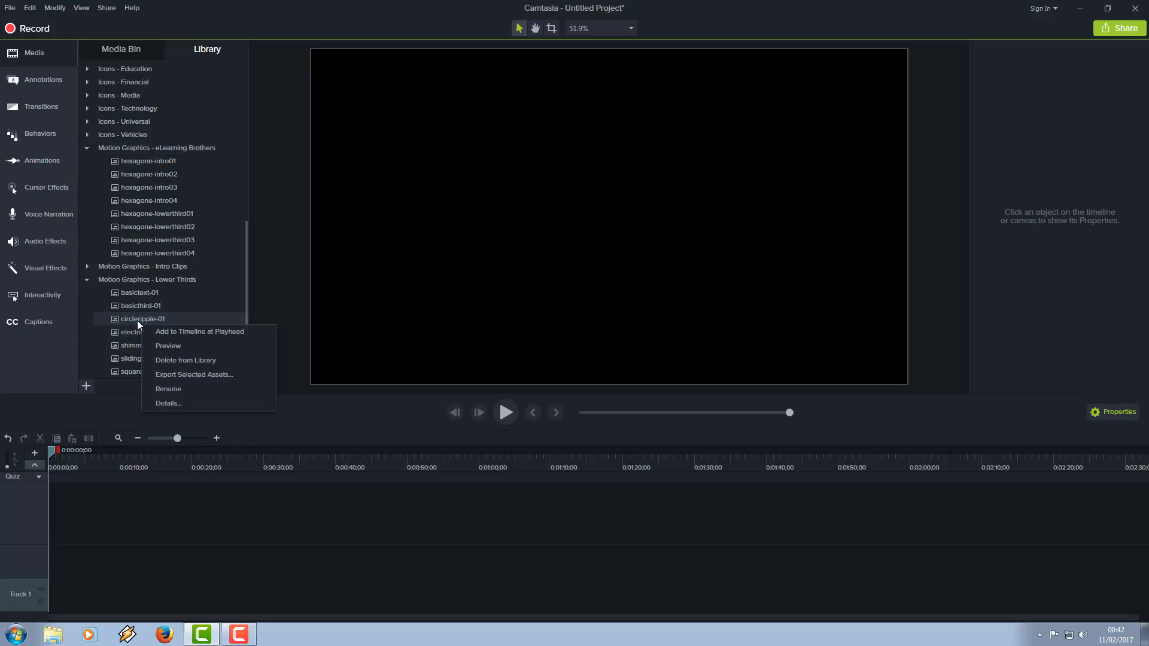
left_click(170, 347)
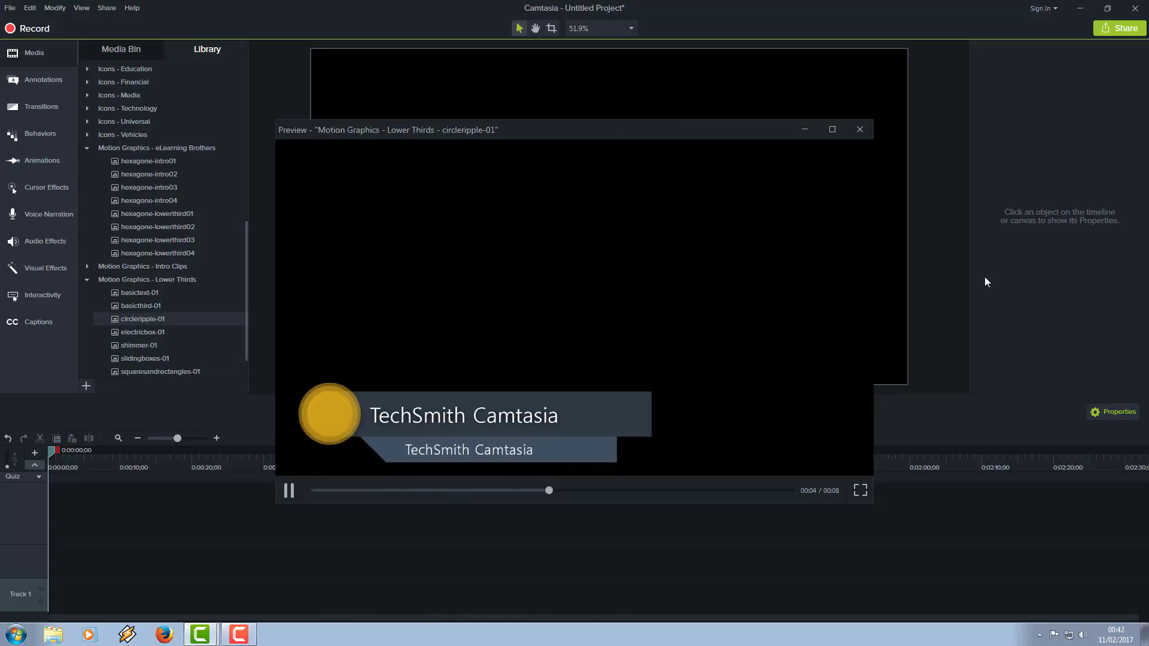
left_click(860, 130)
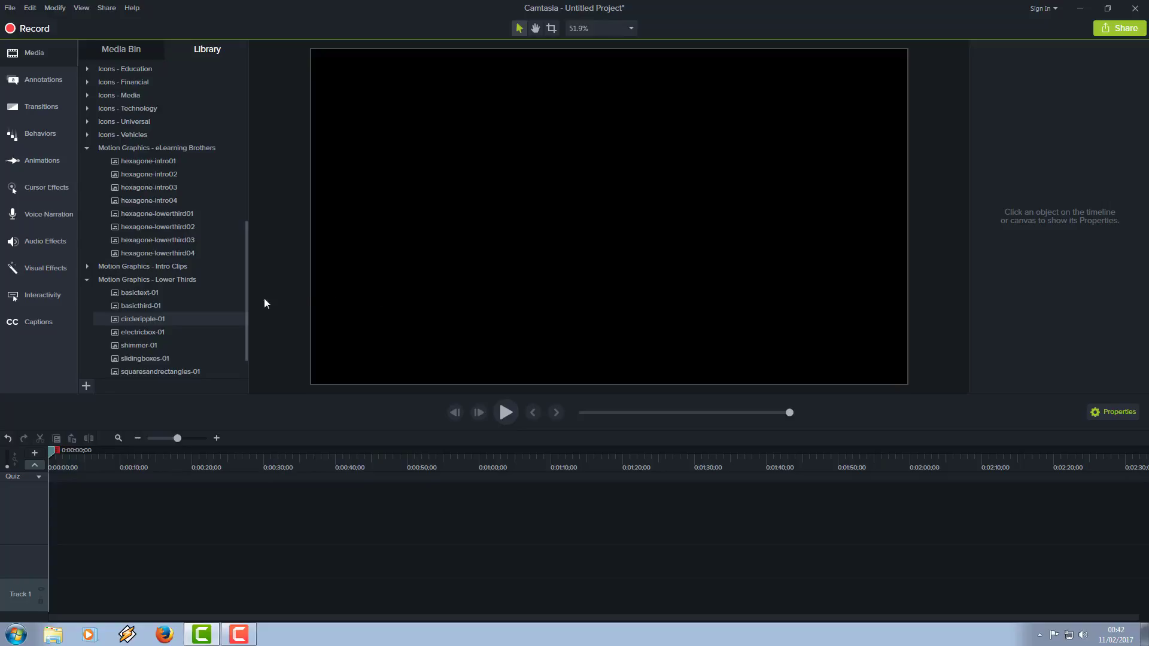
Step: Preview the summerwhistling track from the library's Music Tracks and close the preview
left_click_drag(246, 286, 246, 329)
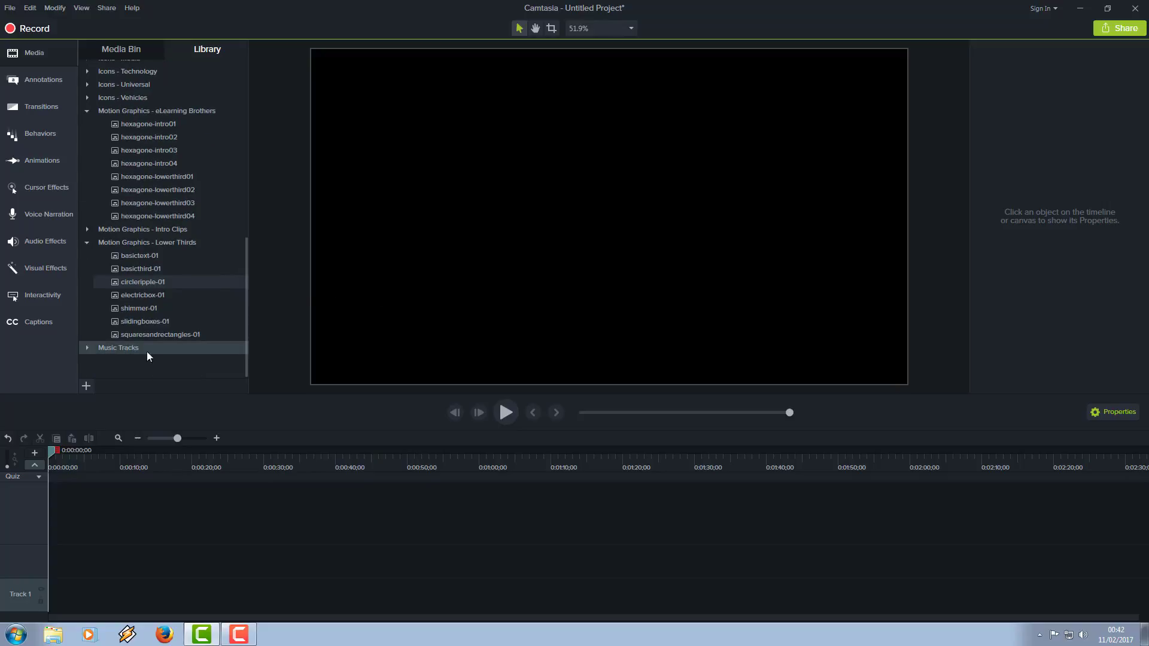
left_click(86, 348)
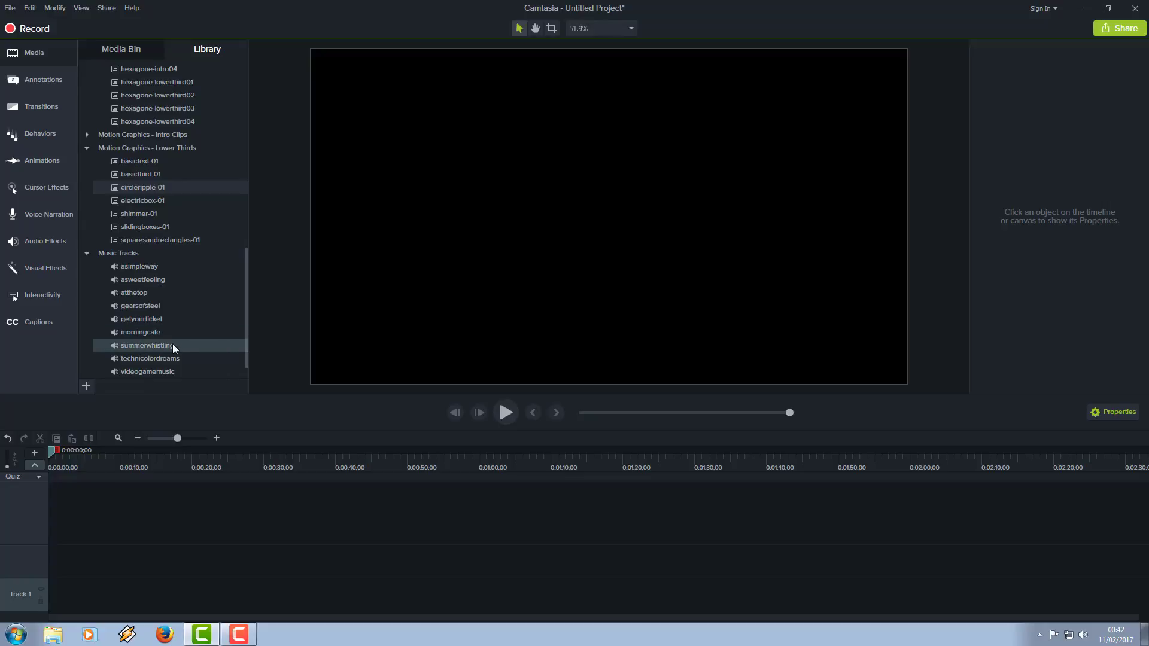
right_click(134, 346)
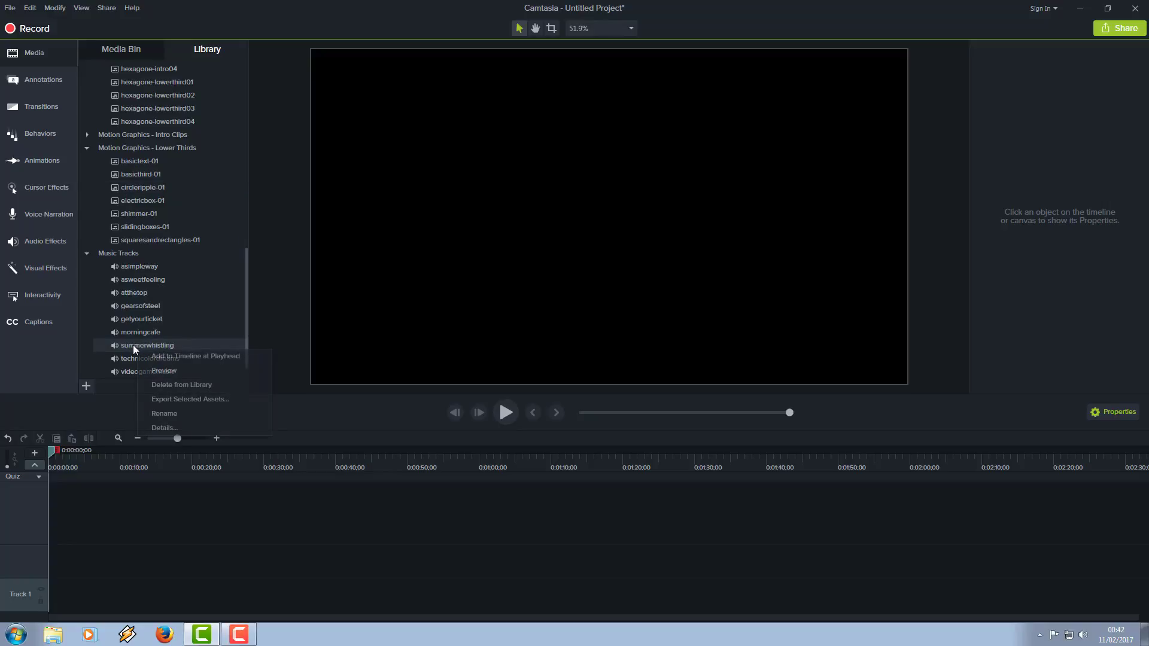
left_click(174, 371)
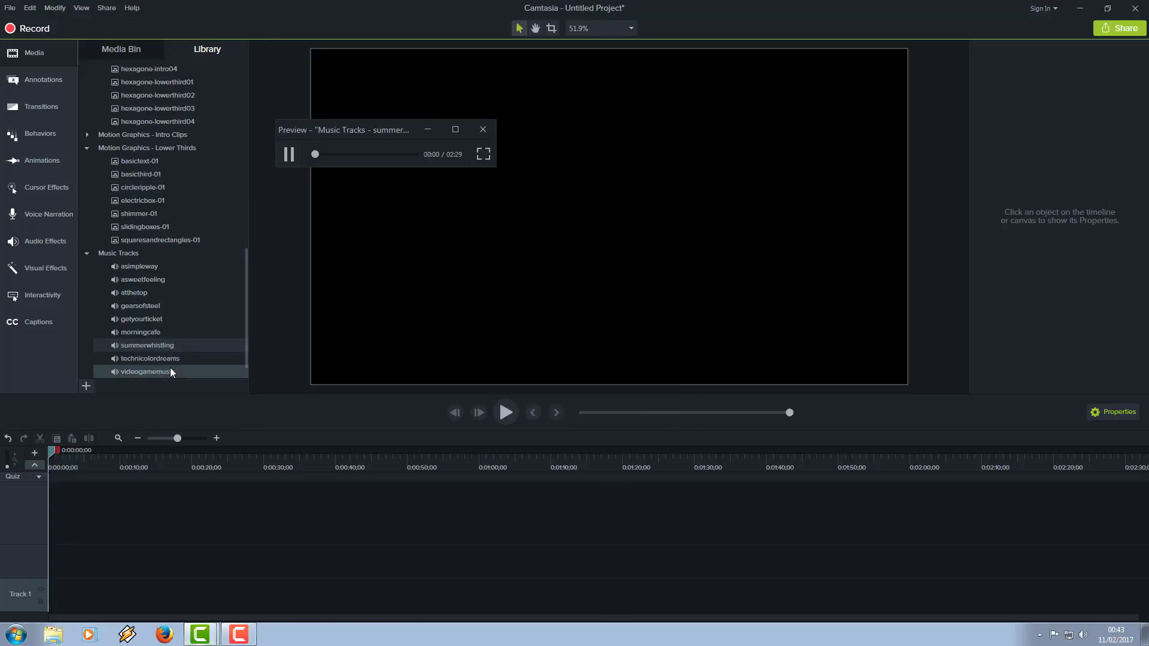
left_click(485, 131)
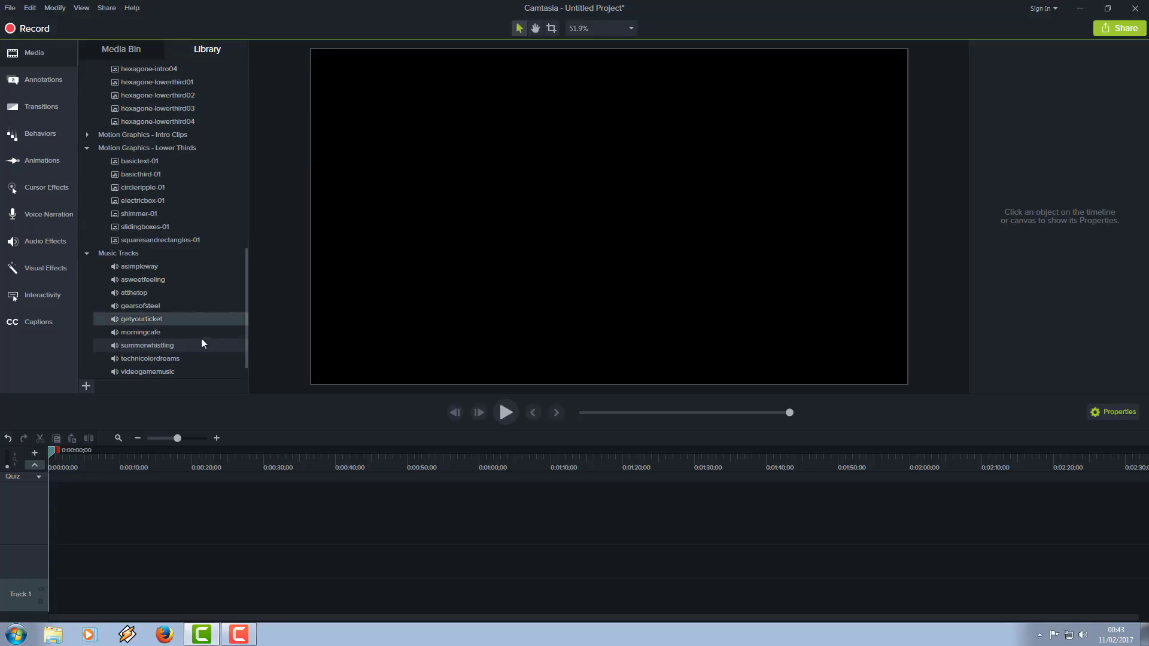
Step: Preview the gearsofsteel music track from the library and close the preview
right_click(143, 371)
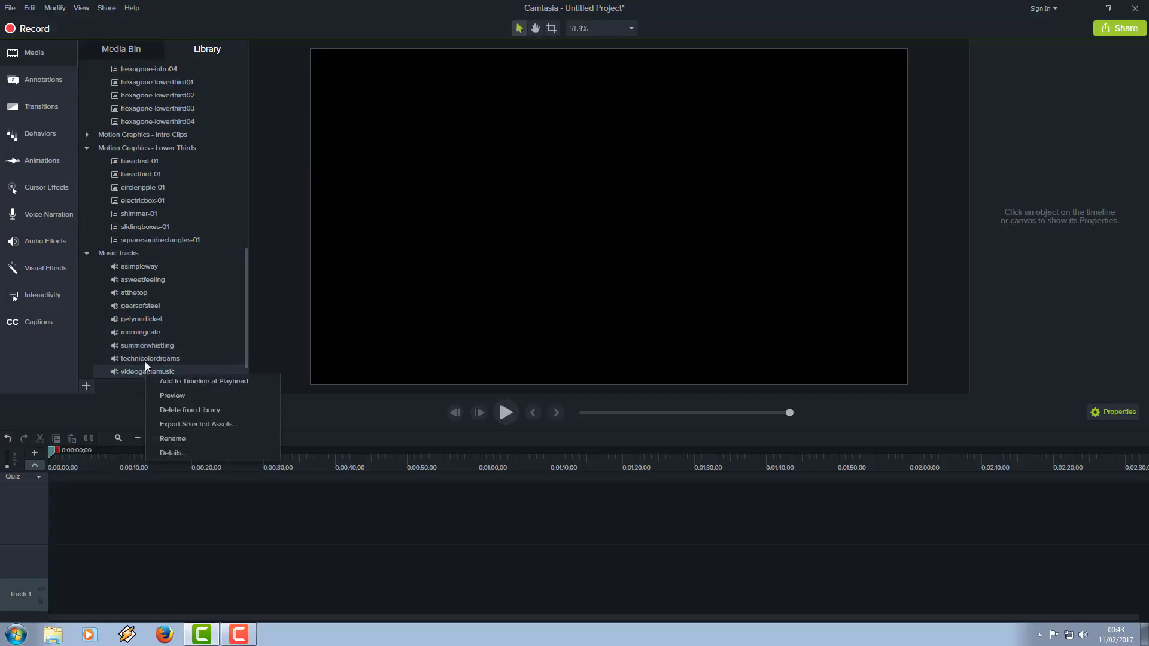
right_click(126, 305)
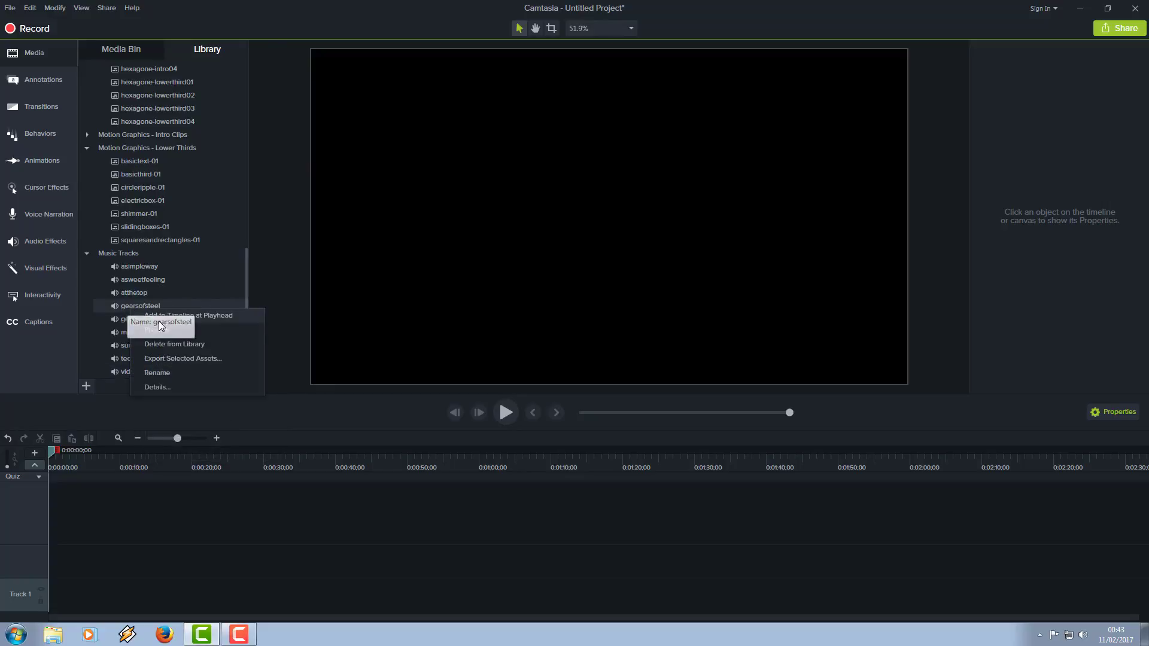
left_click(158, 331)
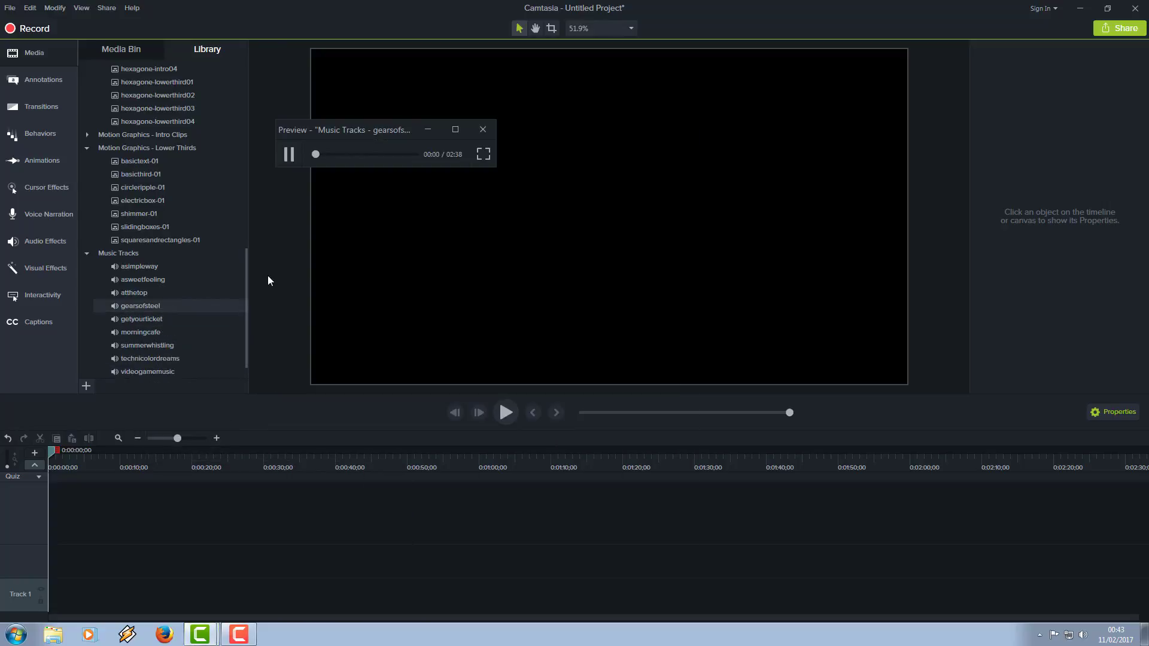
left_click(483, 130)
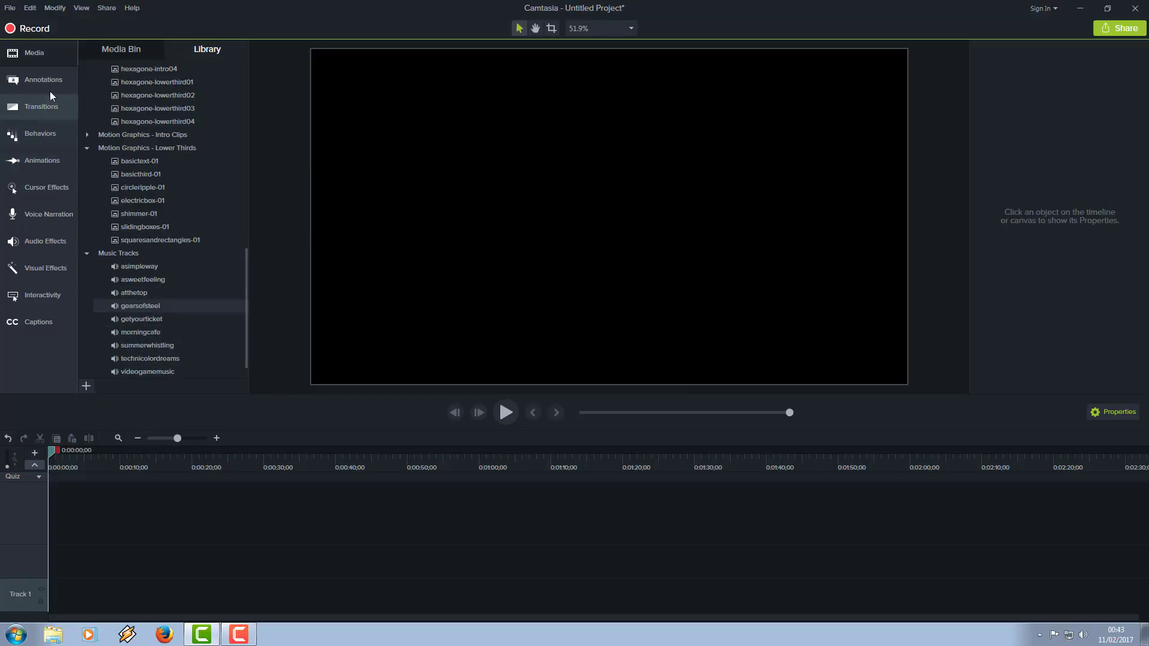
Step: Place black.jpg at the start of Track 1 and add a plain white ABC text callout above it on Track 2
left_click(120, 49)
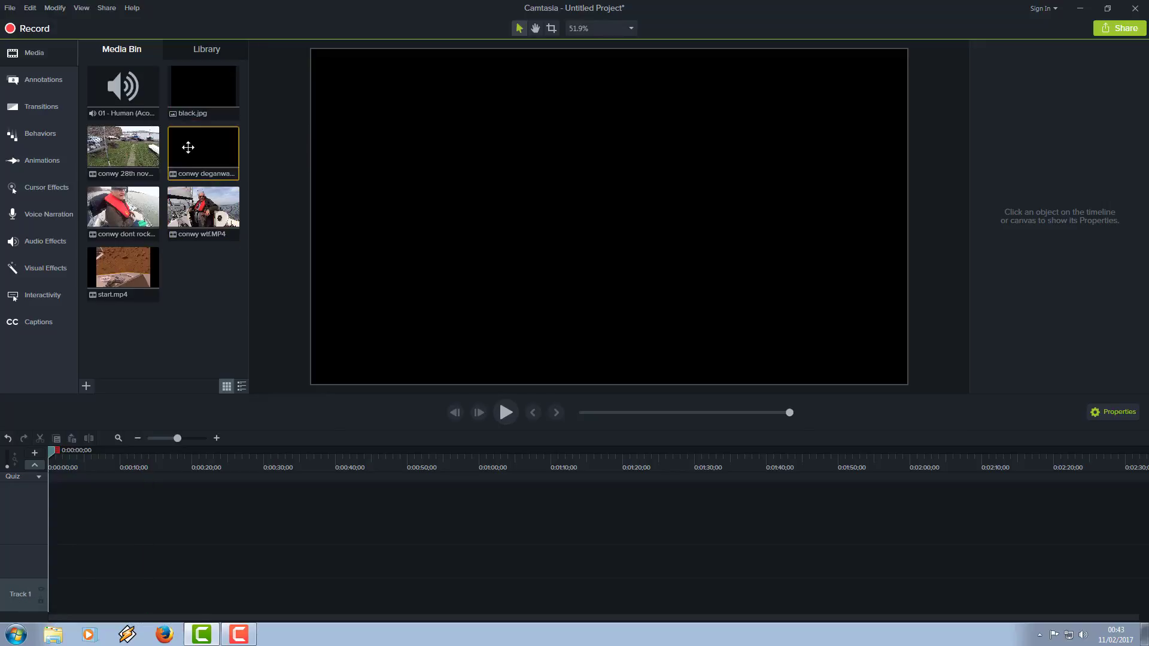
left_click_drag(200, 97, 38, 609)
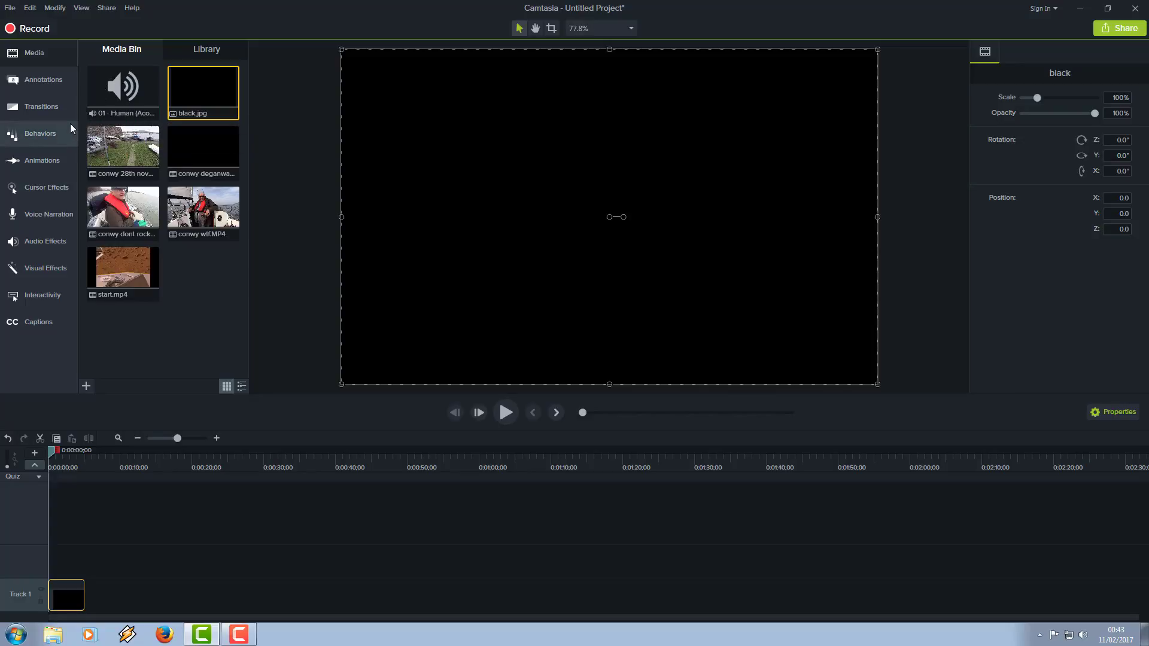
left_click(40, 84)
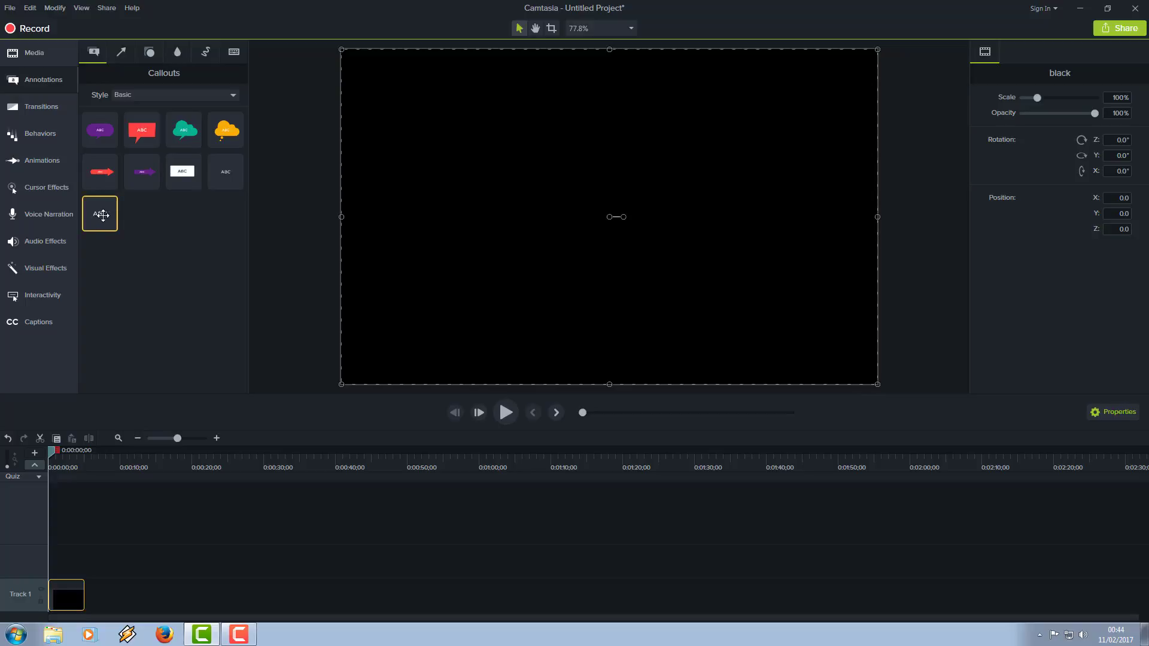
left_click_drag(103, 216, 50, 583)
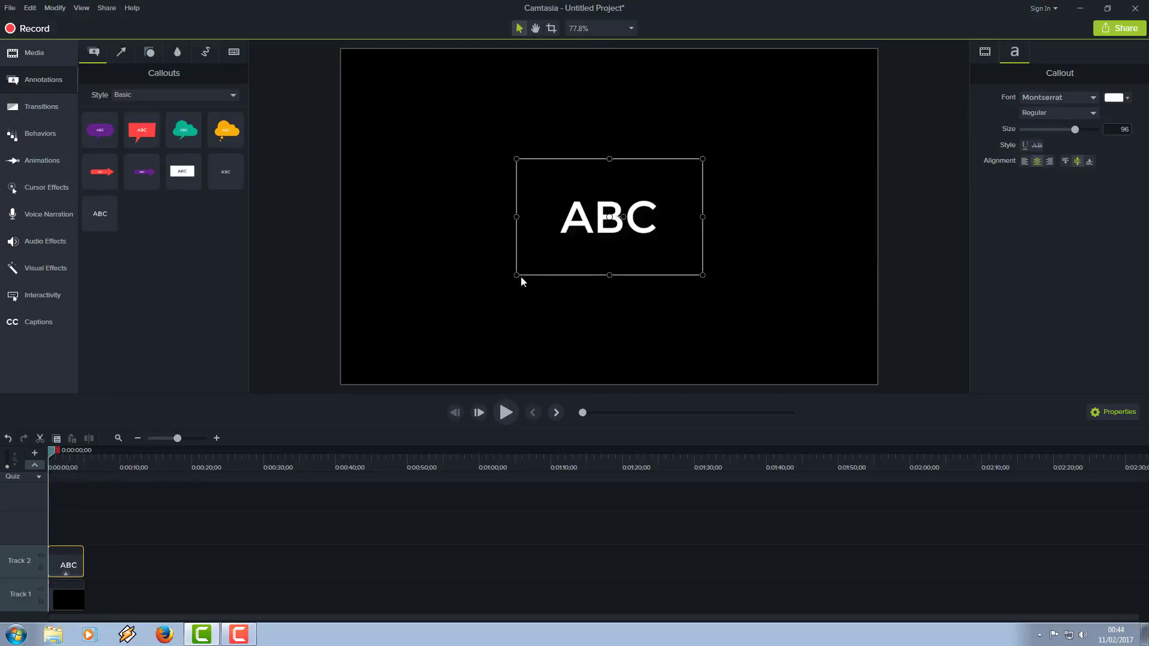
Step: Enlarge the callout's text box to fill most of the canvas and replace its text with "Film"
left_click_drag(516, 276, 421, 346)
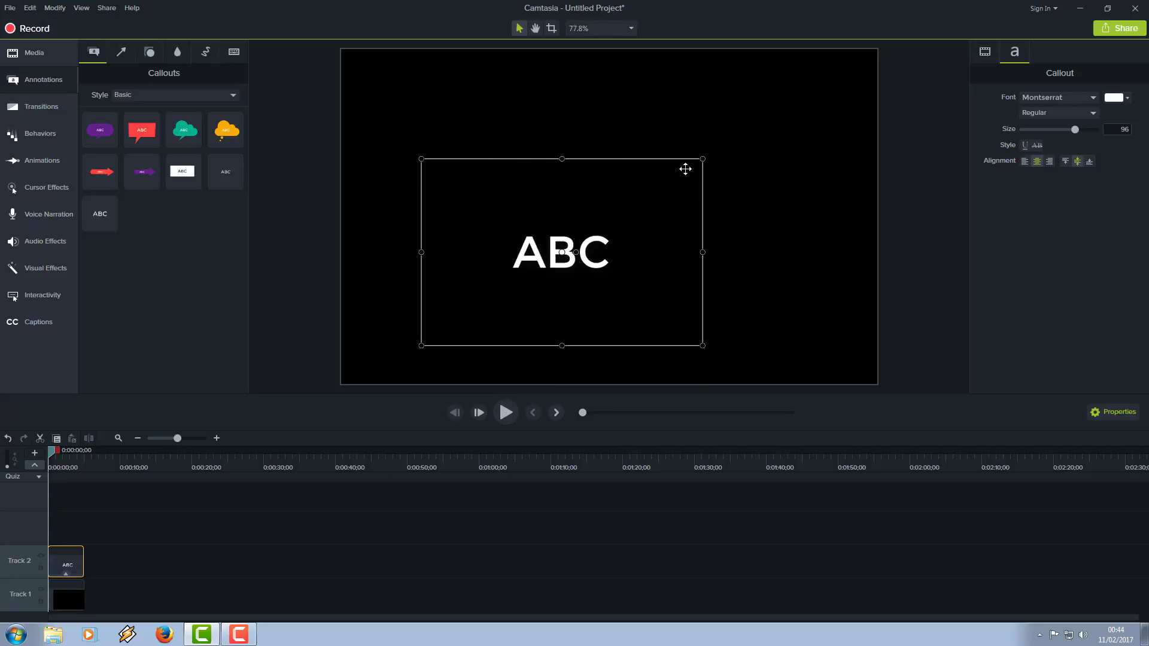
left_click_drag(703, 158, 802, 99)
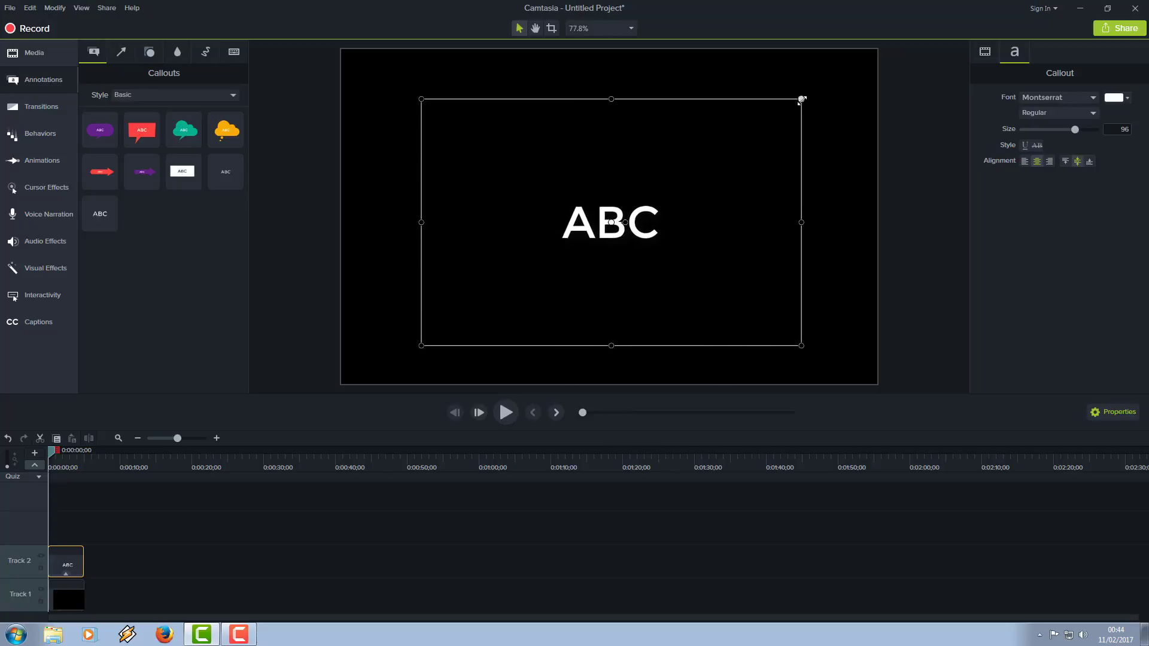
double_click(662, 234)
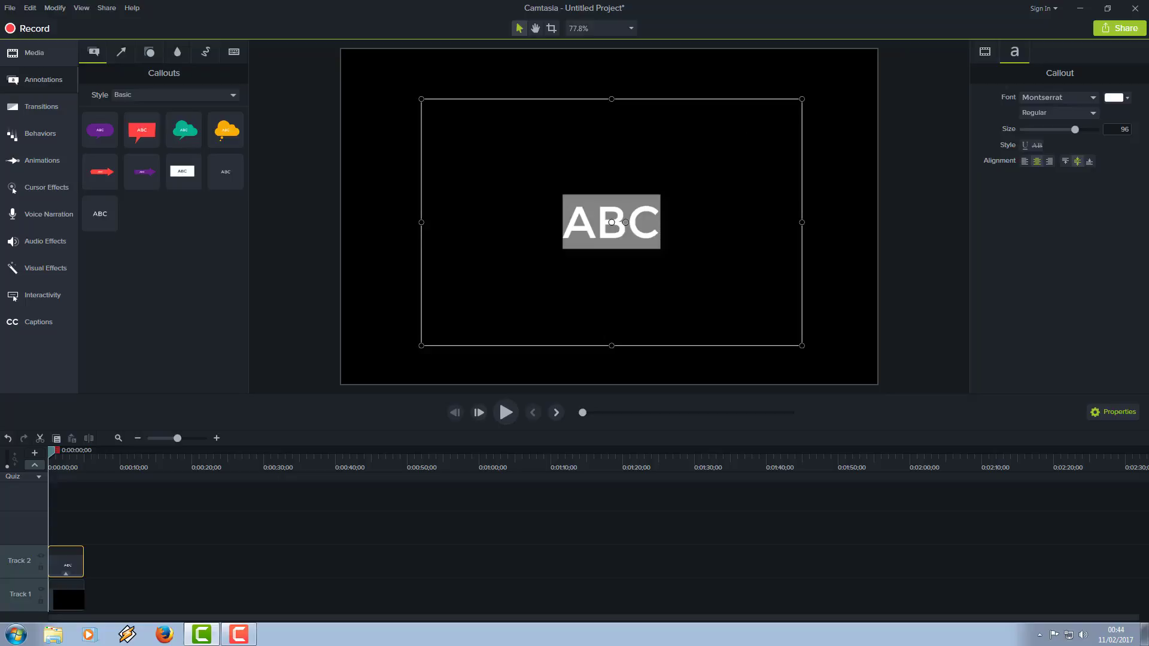
type("Film")
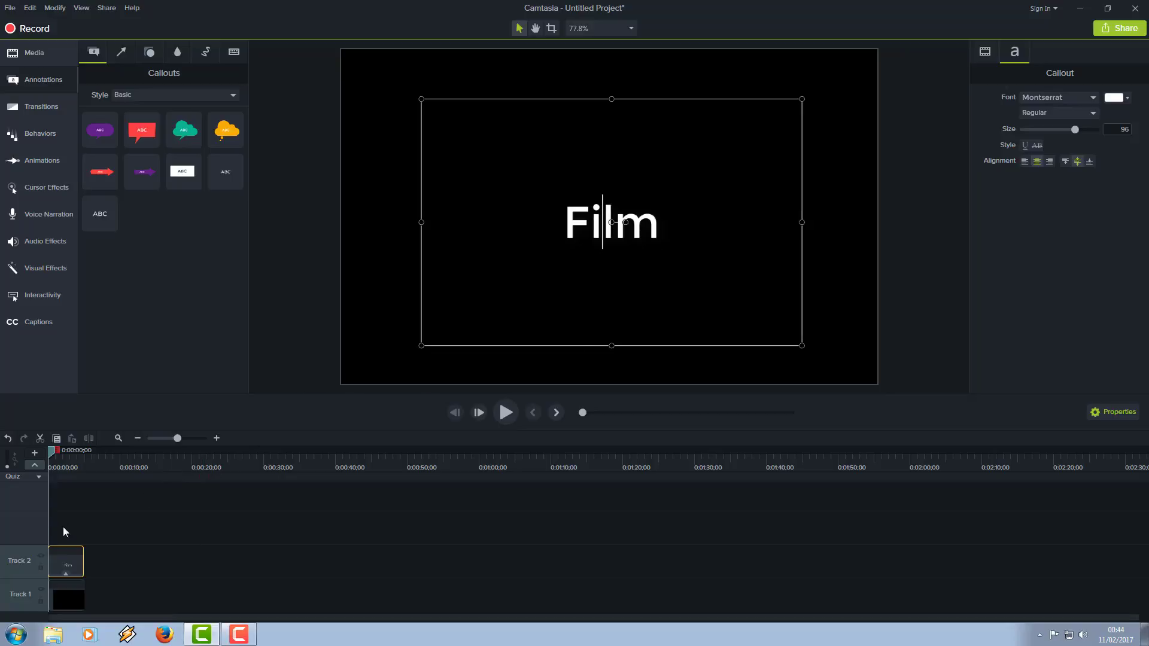
Step: Play back the Film title on the black background and return the playhead to the start of the timeline
left_click(506, 413)
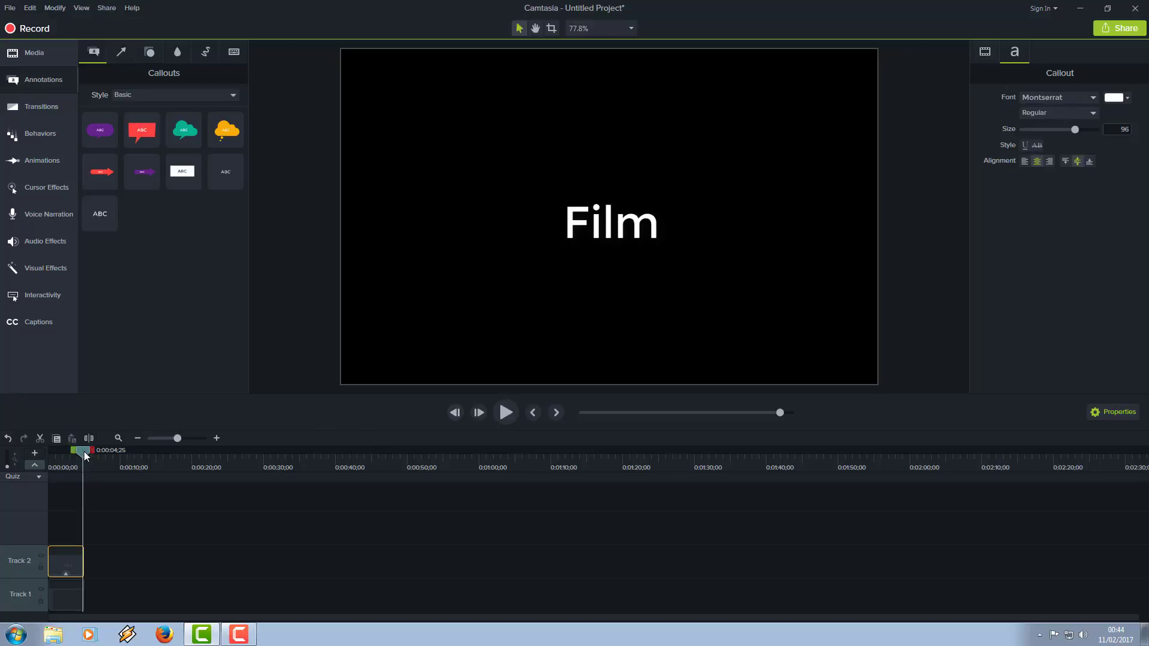
left_click_drag(87, 454, 47, 469)
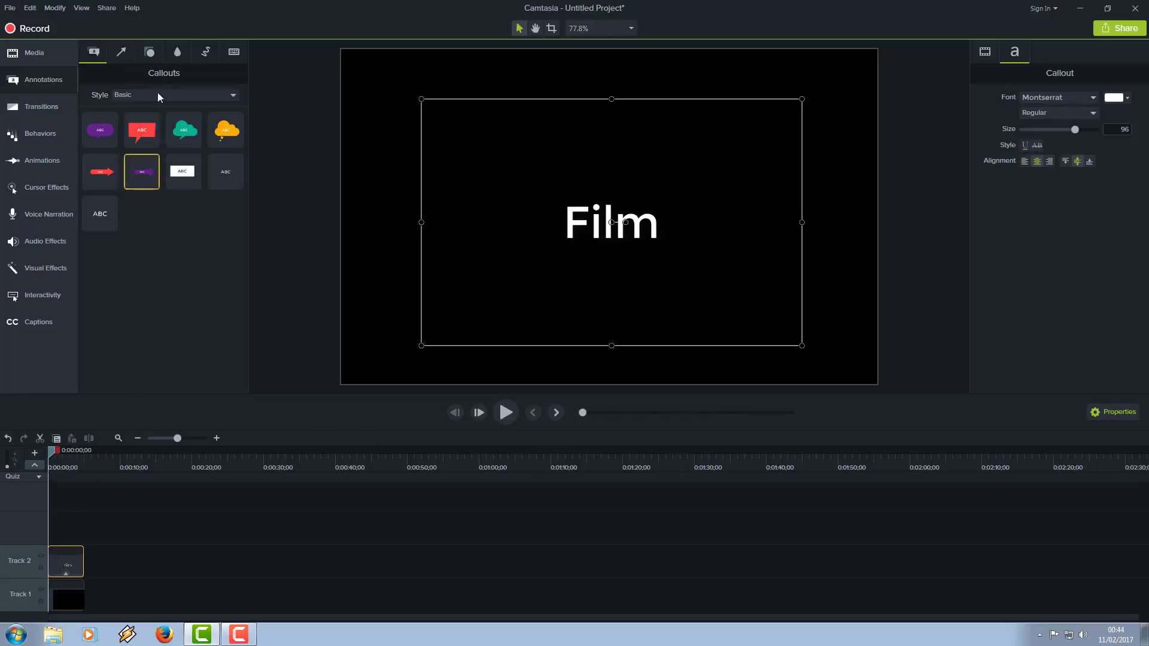
Step: Add conwy wtf.MP4 to Track 1 directly after the black image and play back the cut from the title to the video
left_click(32, 54)
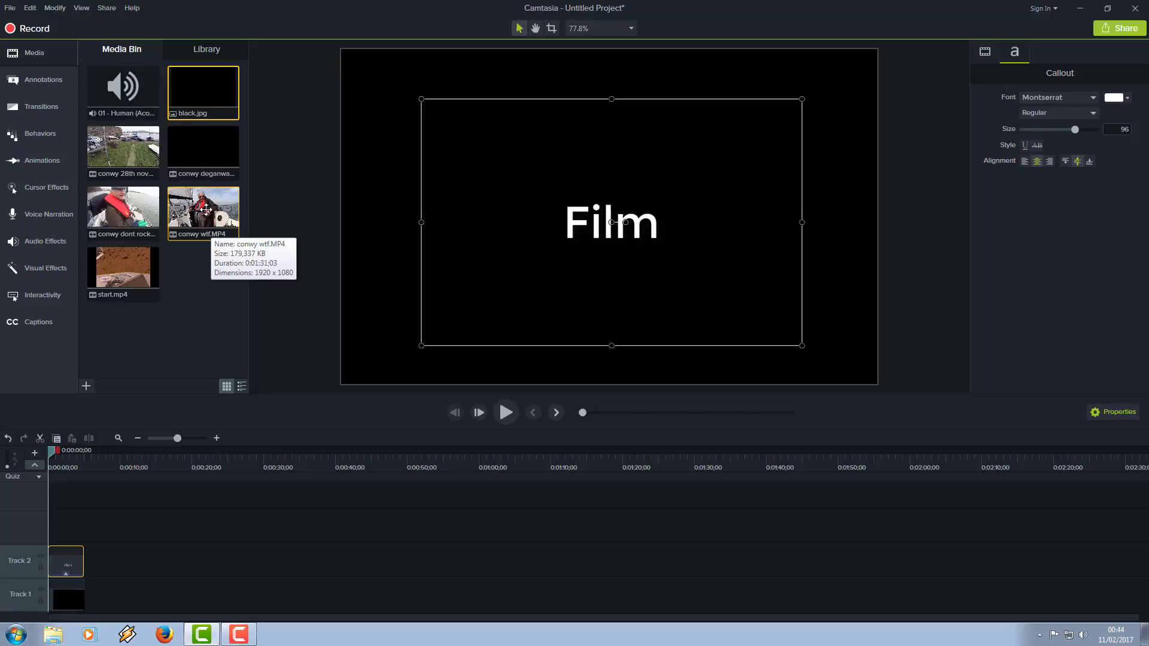
left_click_drag(206, 209, 86, 605)
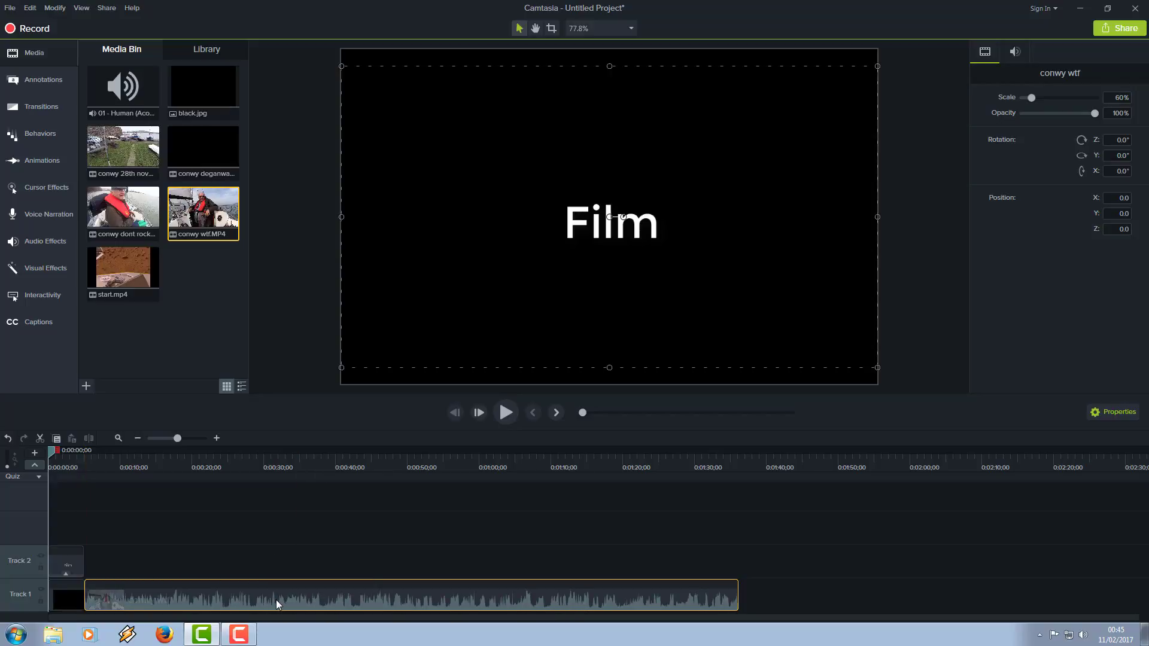
left_click(508, 411)
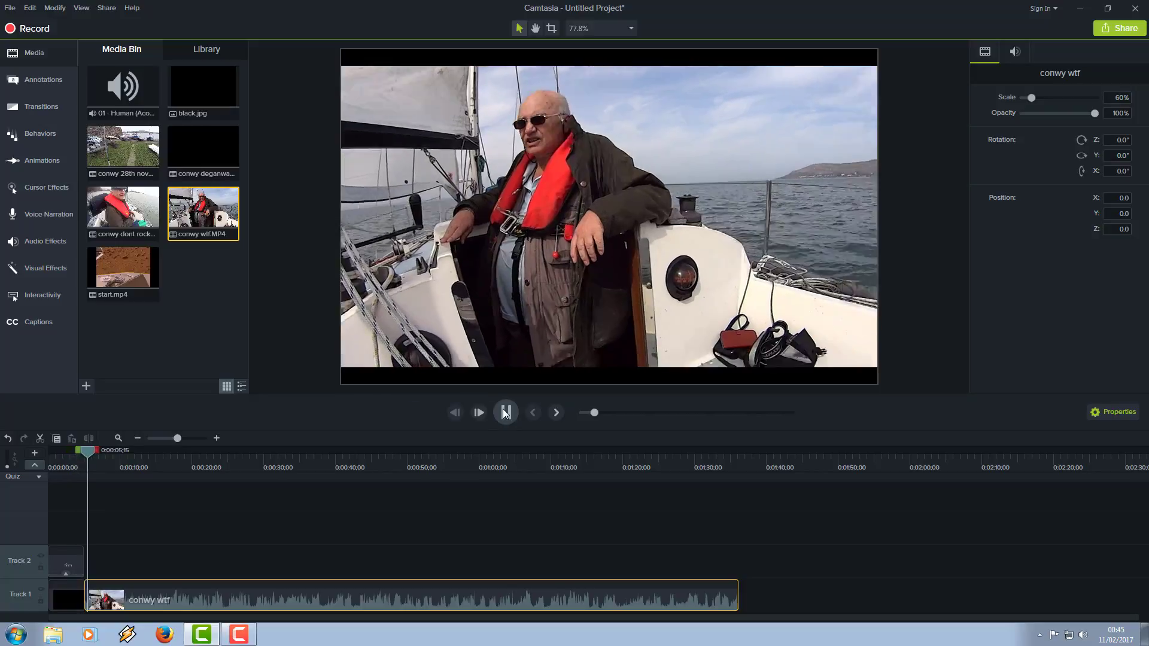
left_click(504, 413)
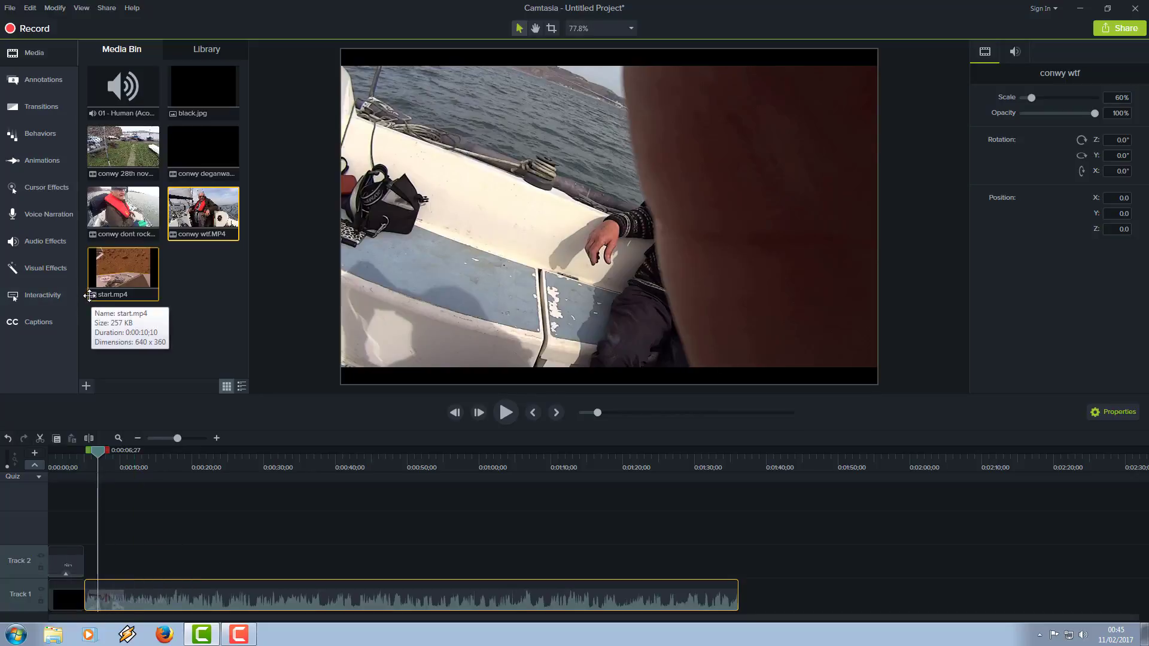
Step: Apply the Fade through black transition to the conwy wtf clip on Track 1 and play back the change from the title
left_click(37, 107)
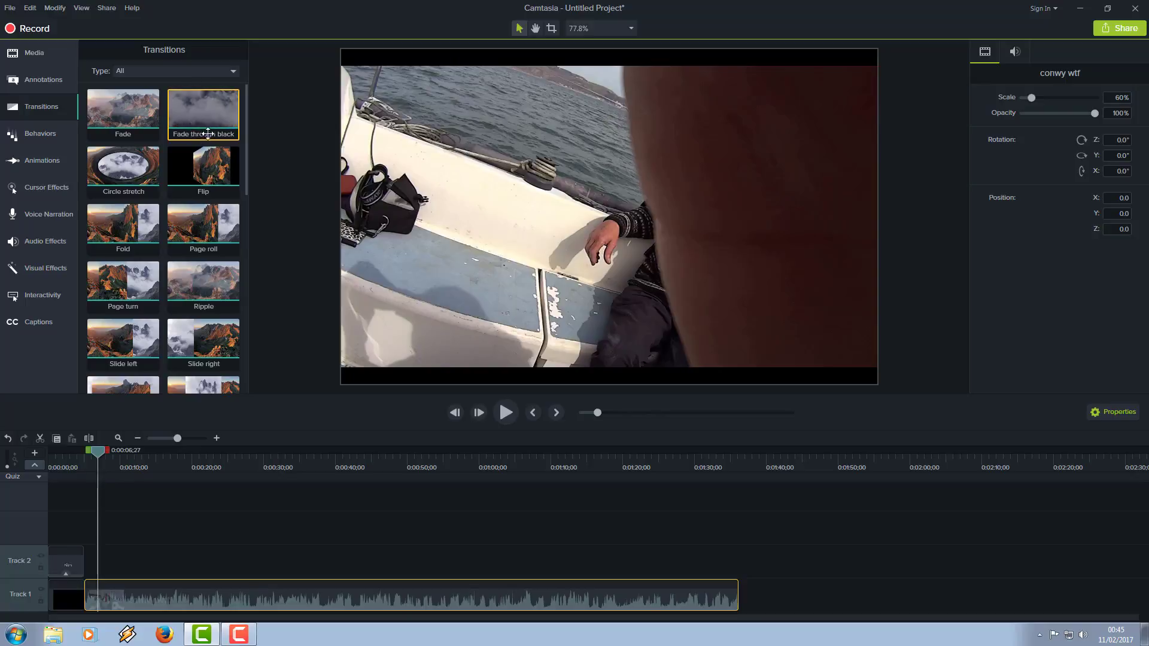
left_click_drag(202, 115, 87, 602)
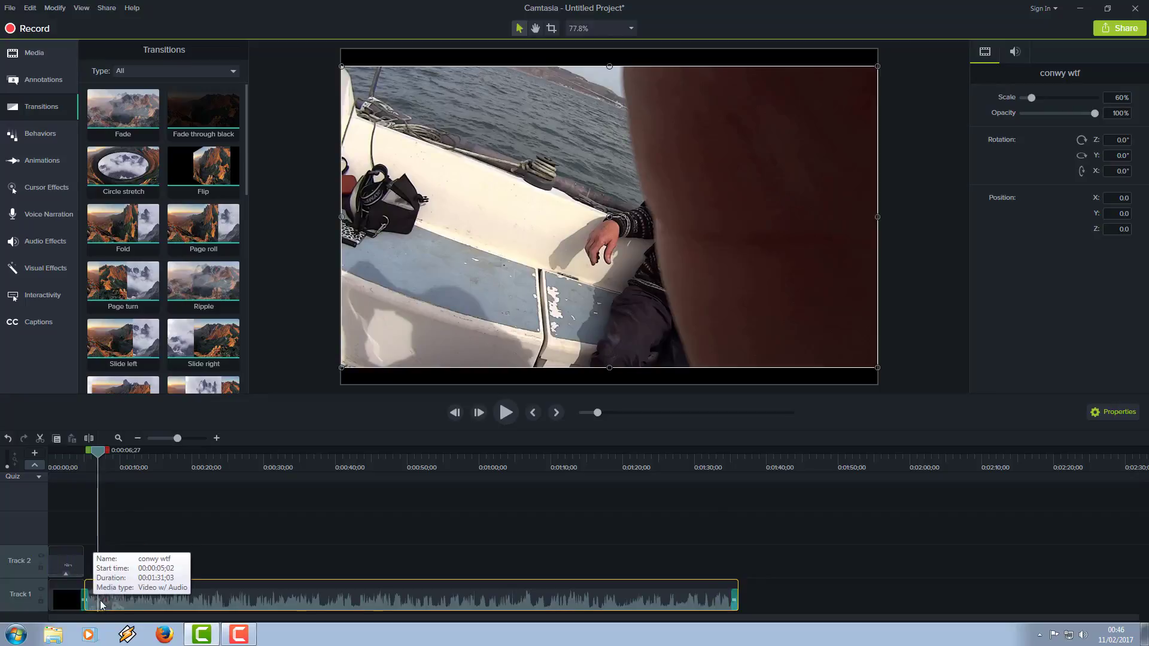
left_click_drag(99, 452, 59, 473)
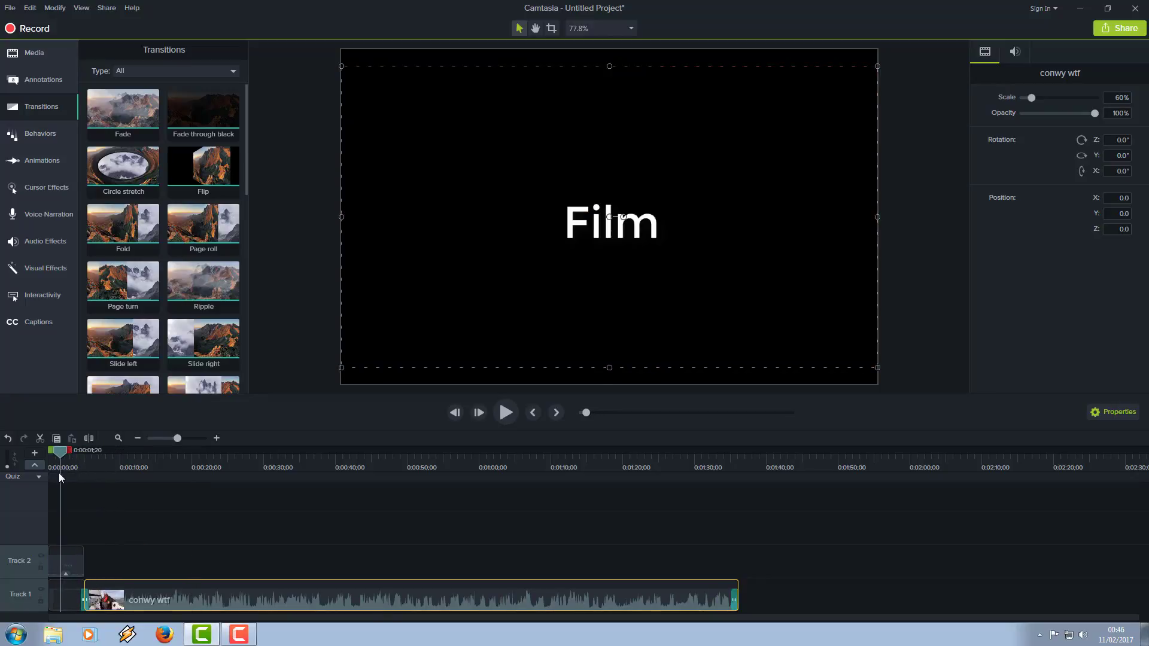
left_click(505, 414)
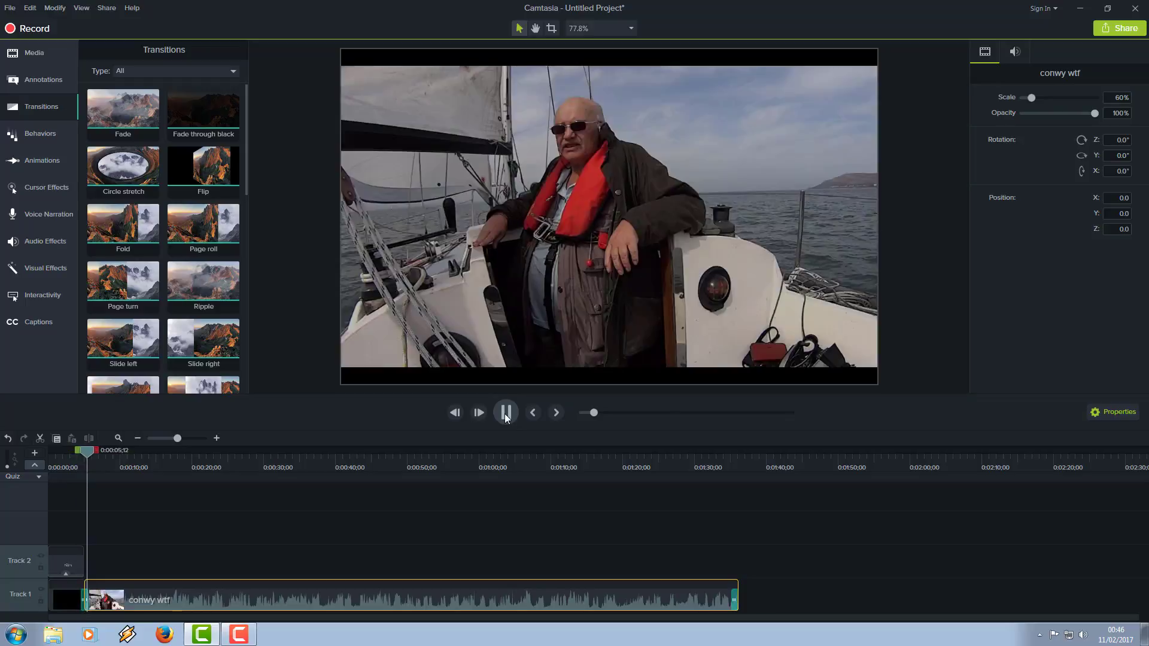
left_click(505, 413)
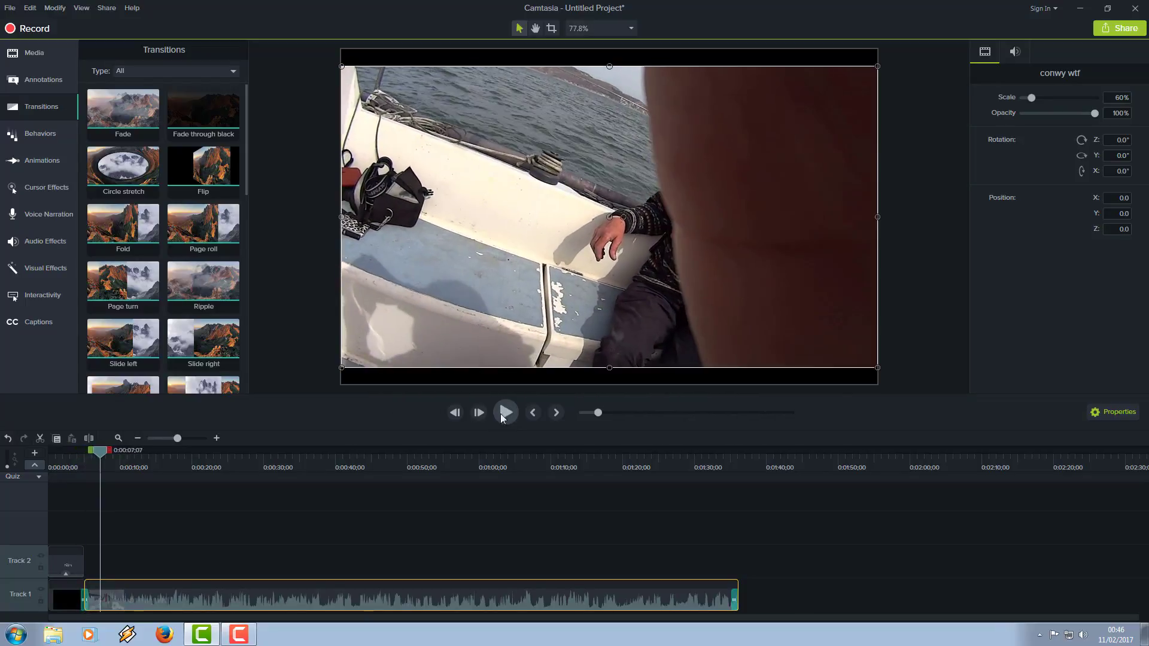
left_click_drag(102, 456, 52, 480)
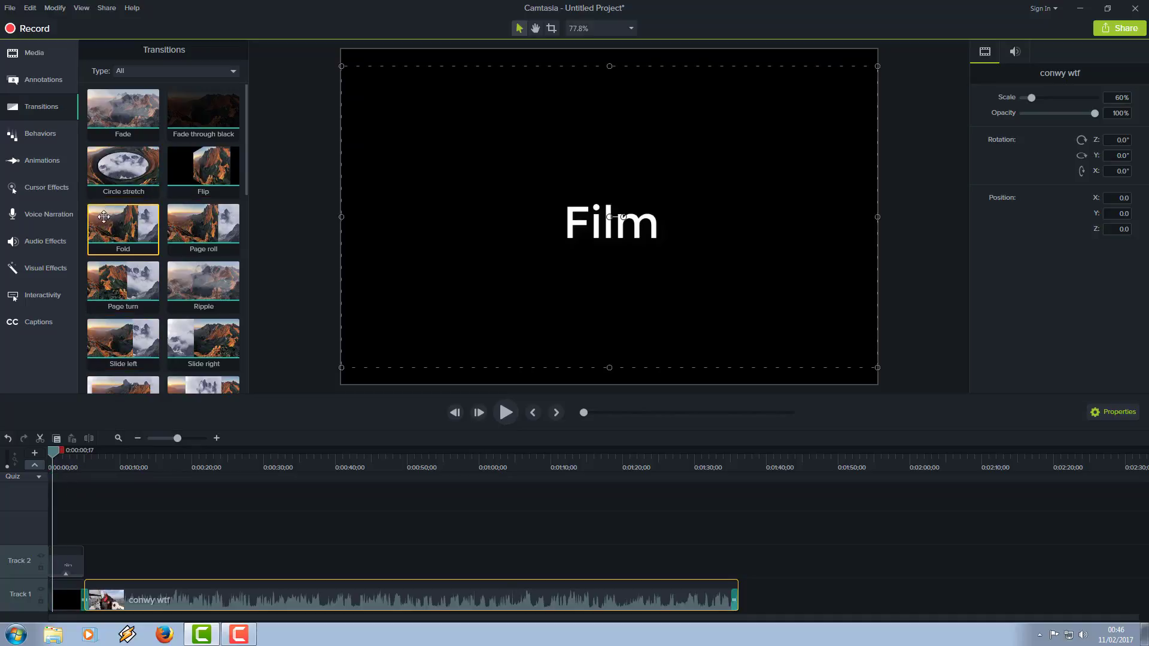
right_click(123, 226)
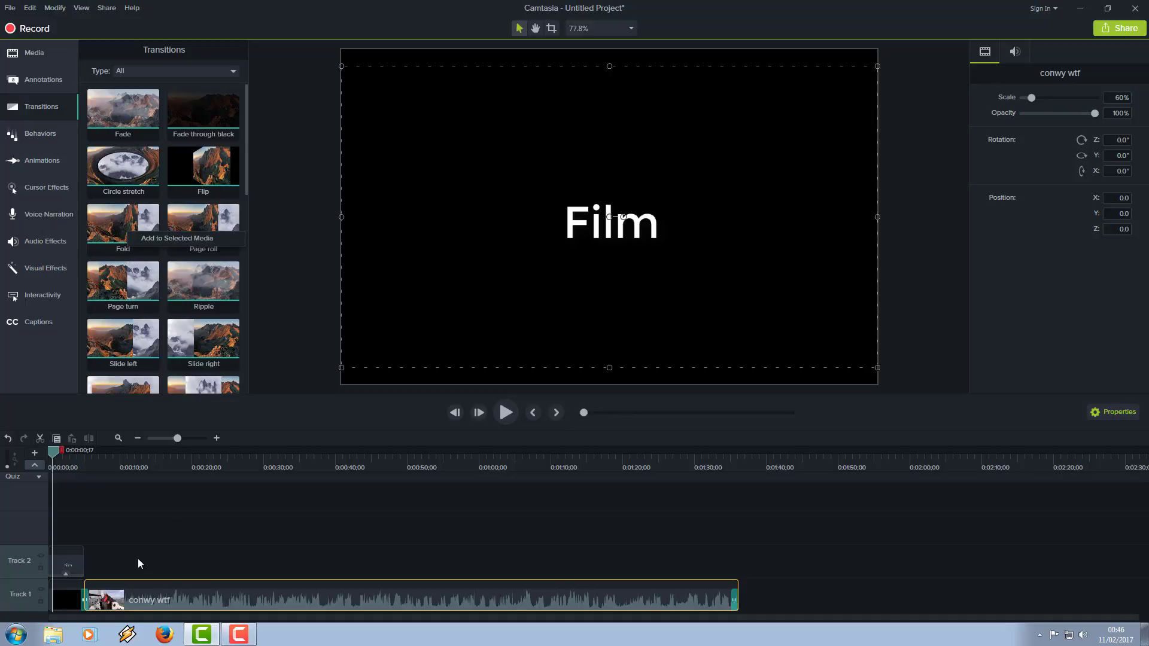
left_click(332, 598)
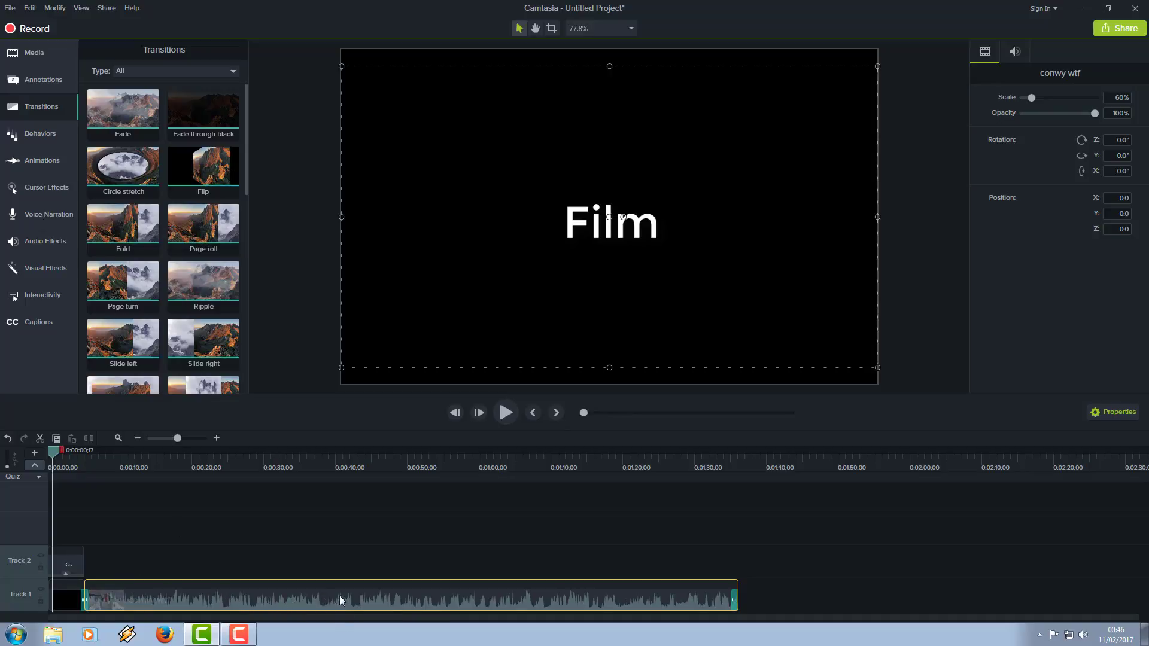
Step: Apply the Noise Removal audio effect to the conwy wtf clip and lower the clip's audio level slightly on the timeline
left_click(46, 242)
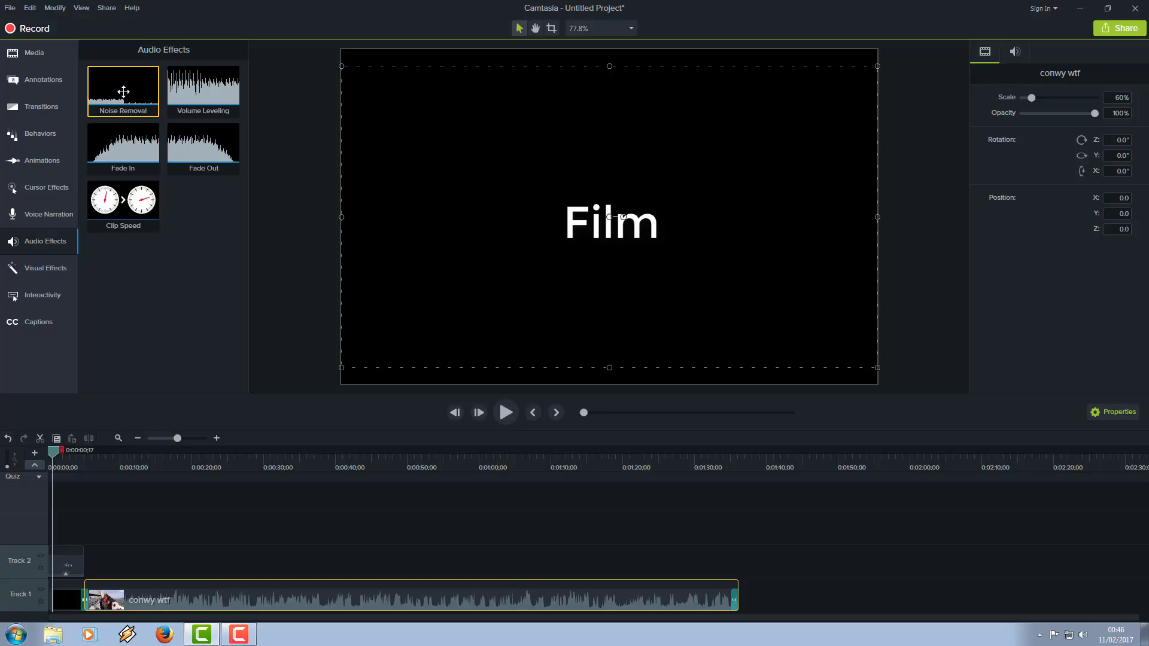
left_click_drag(124, 90, 130, 583)
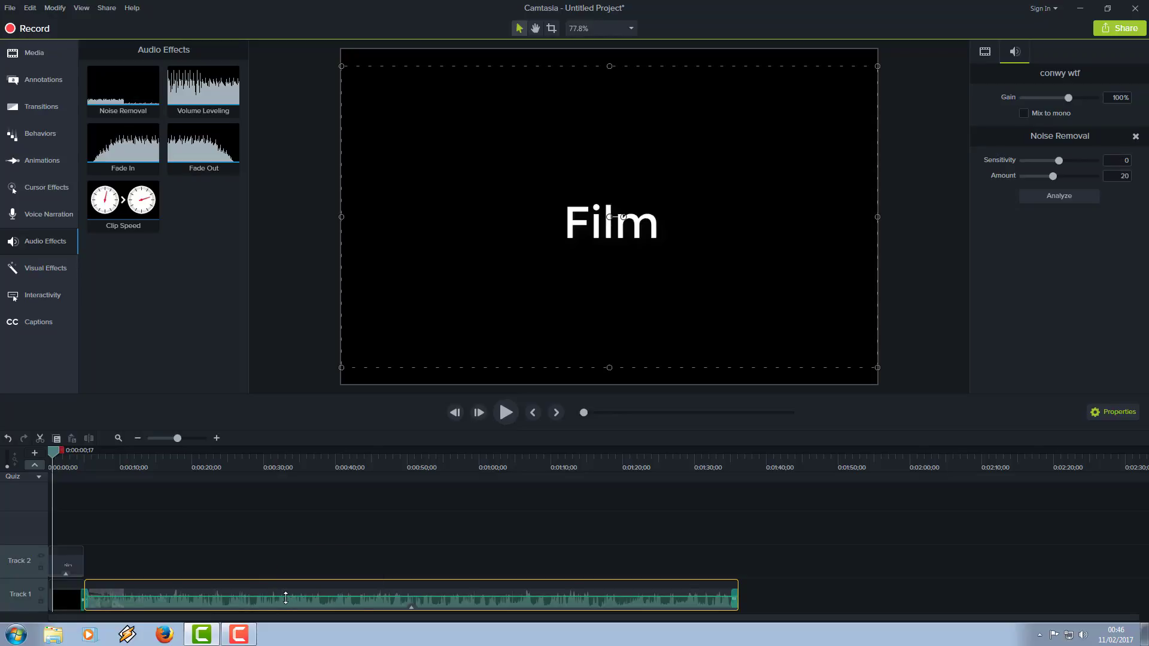
left_click_drag(286, 598, 282, 600)
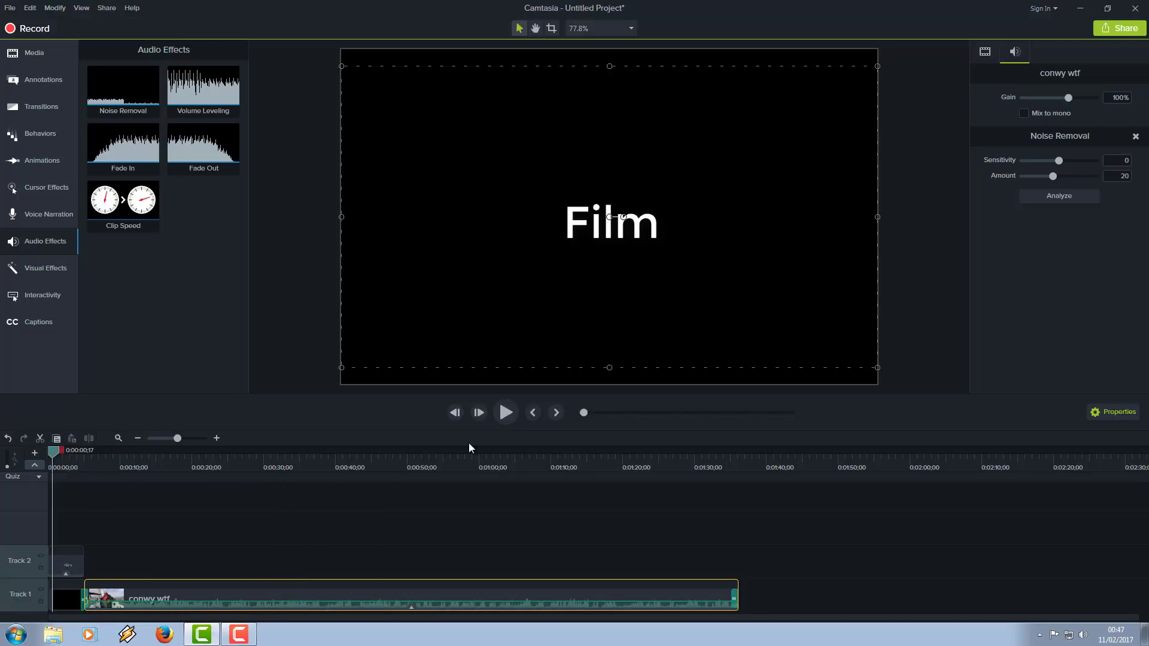
Step: Play back the title and the beginning of the conwy wtf clip to check its sound, and return the playhead to about 9 seconds
left_click(503, 411)
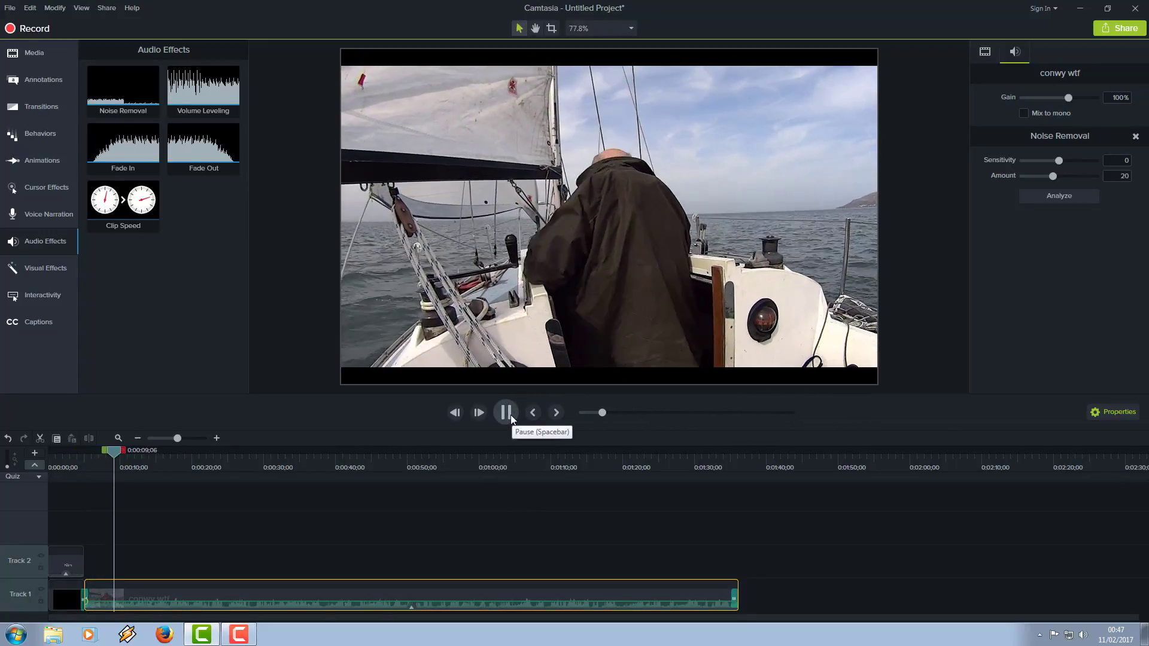
left_click(507, 413)
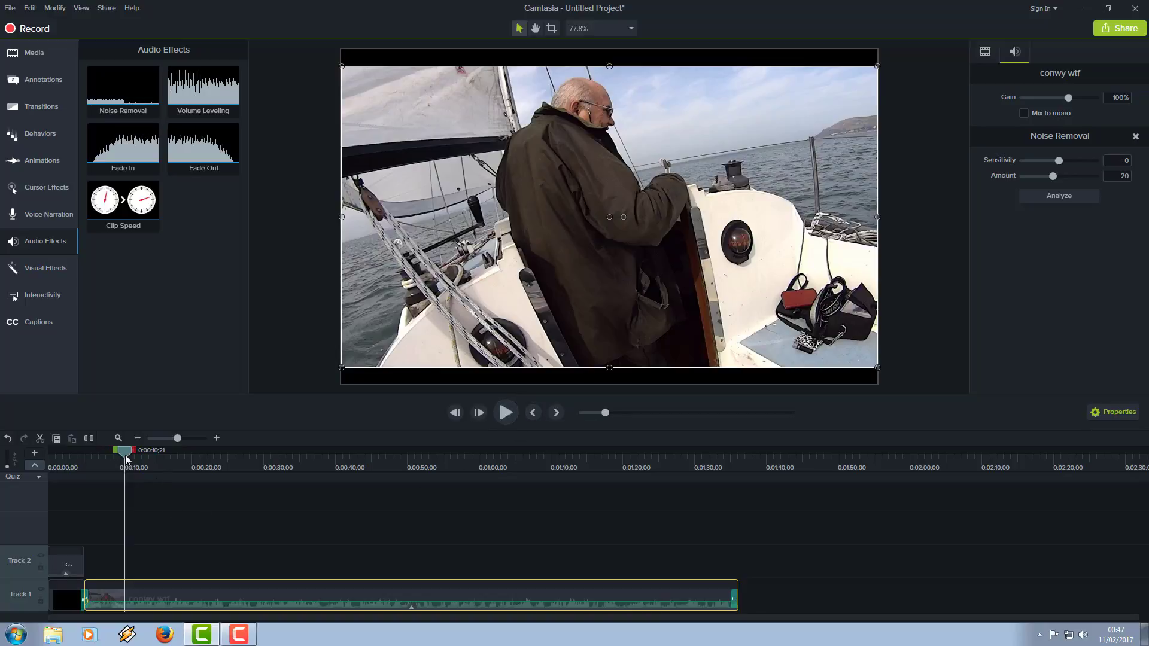
mouse_move(126, 458)
left_mouse_down()
mouse_move(99, 463)
mouse_move(132, 473)
mouse_move(114, 470)
left_mouse_up()
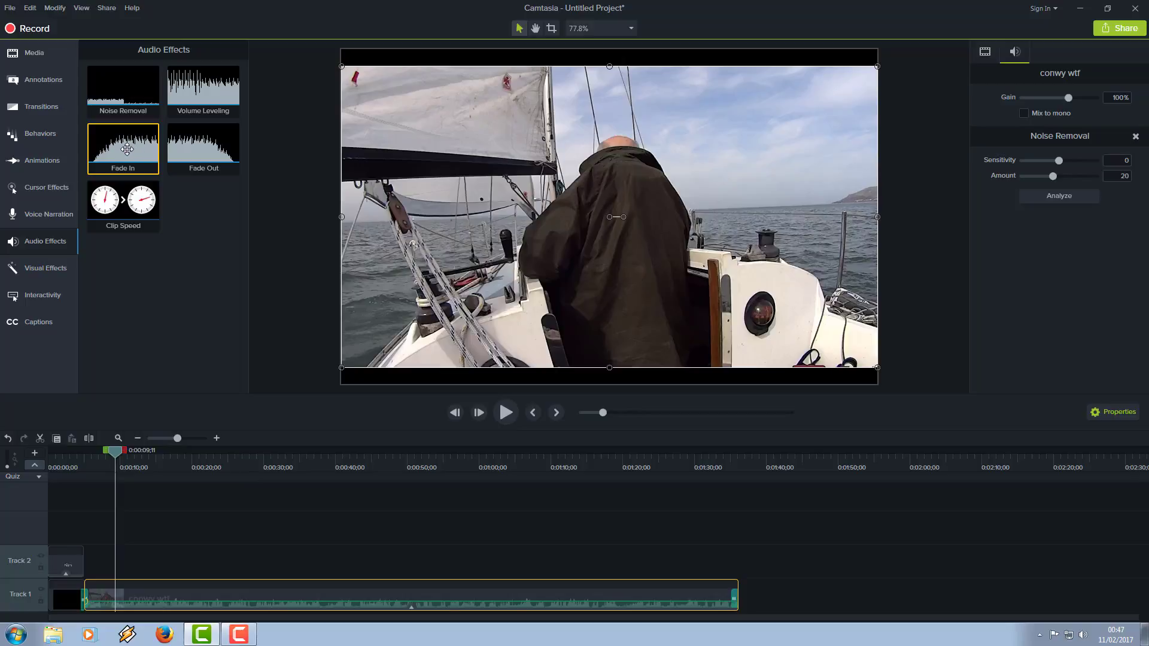
Step: Apply the Fade In audio effect to the conwy wtf clip and play it back from just before the end of the title
left_click_drag(127, 149, 116, 601)
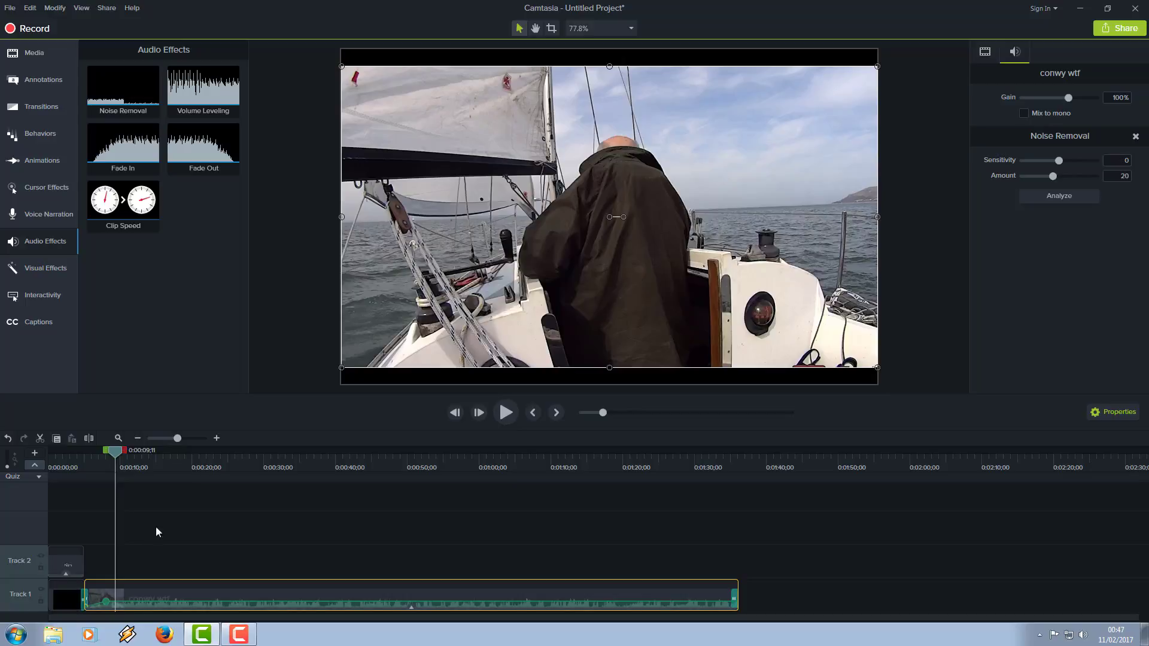
left_click_drag(116, 457, 78, 473)
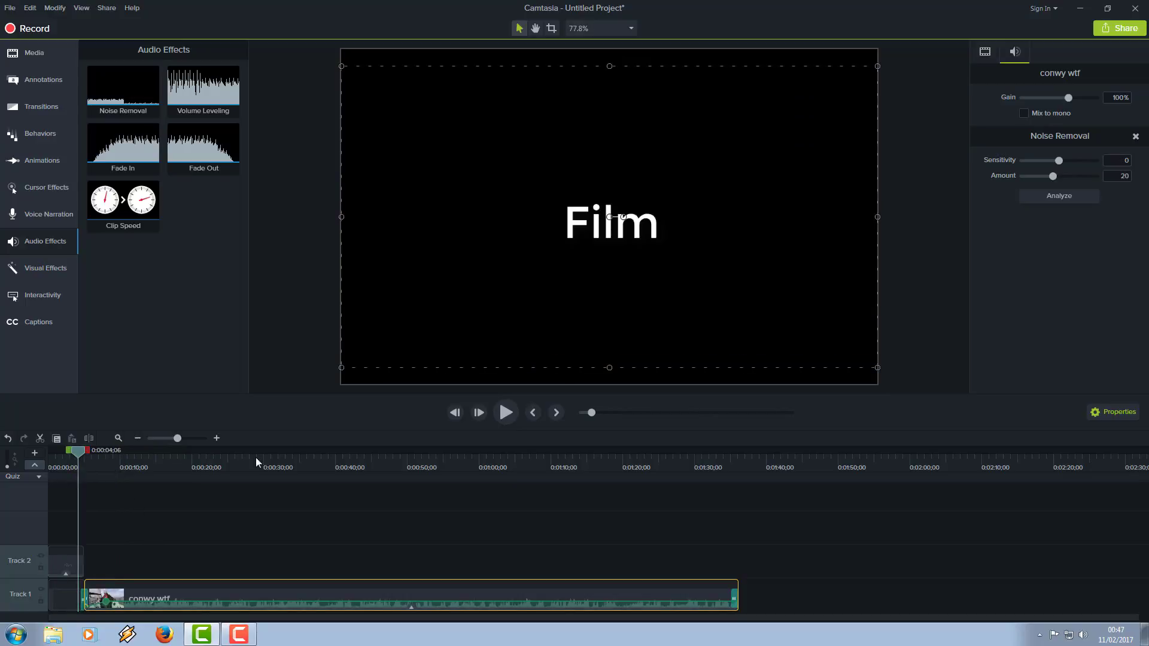
left_click(505, 414)
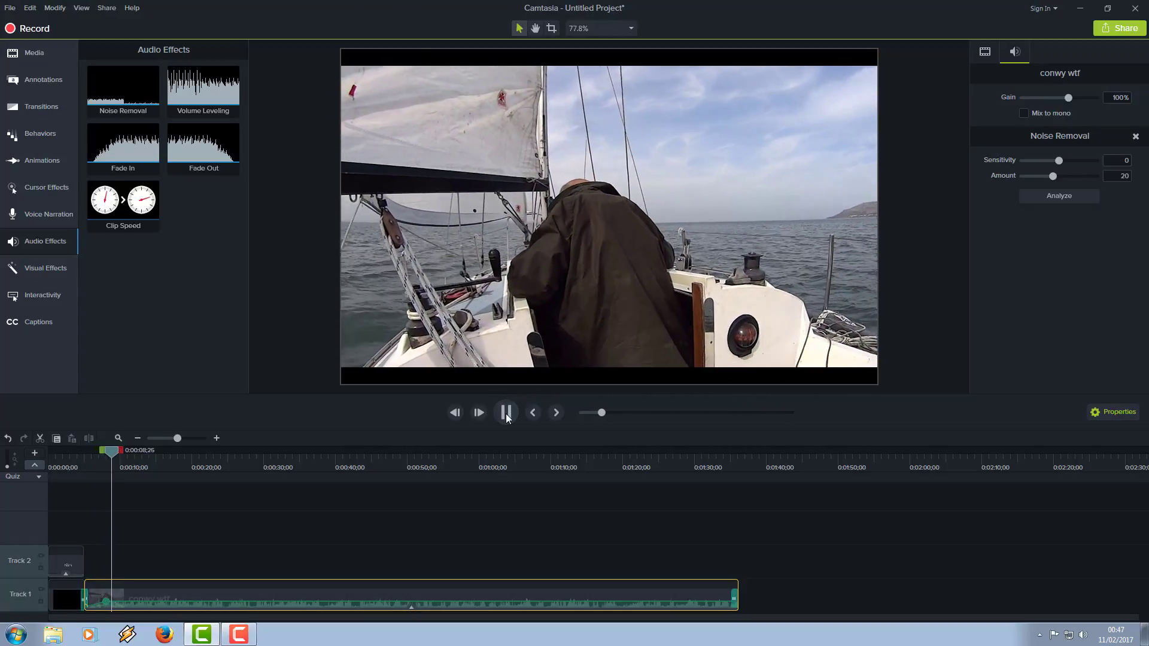
left_click(506, 413)
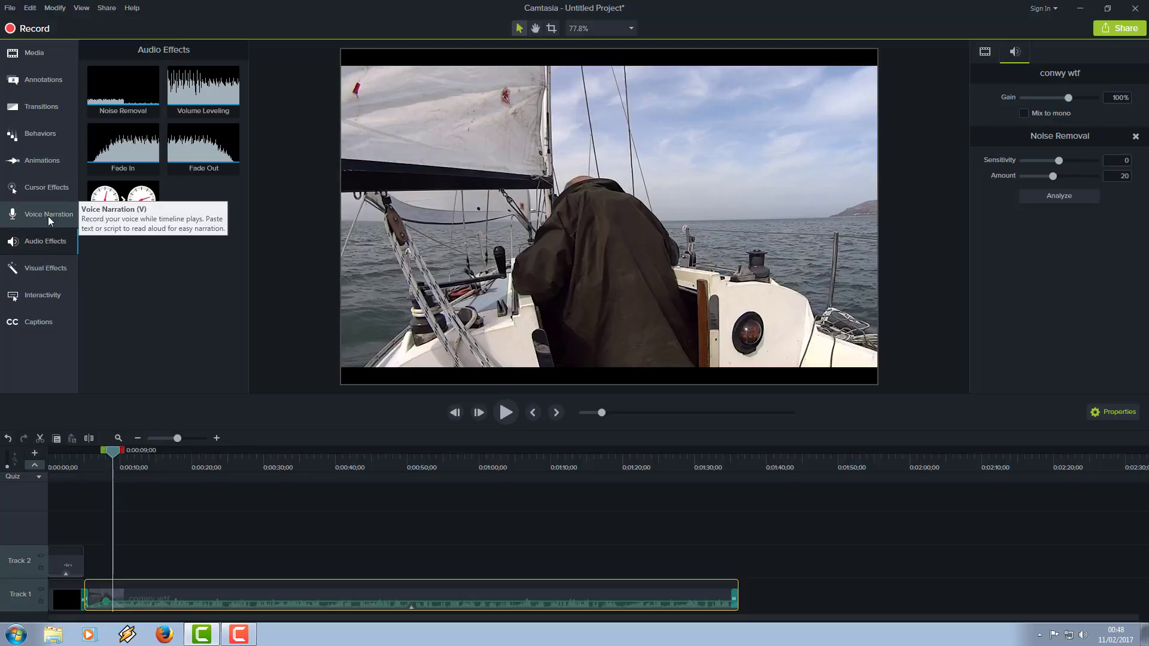
Step: Record a voice narration of about 7 seconds starting at 0:00:40;05 on the timeline
left_click(553, 325)
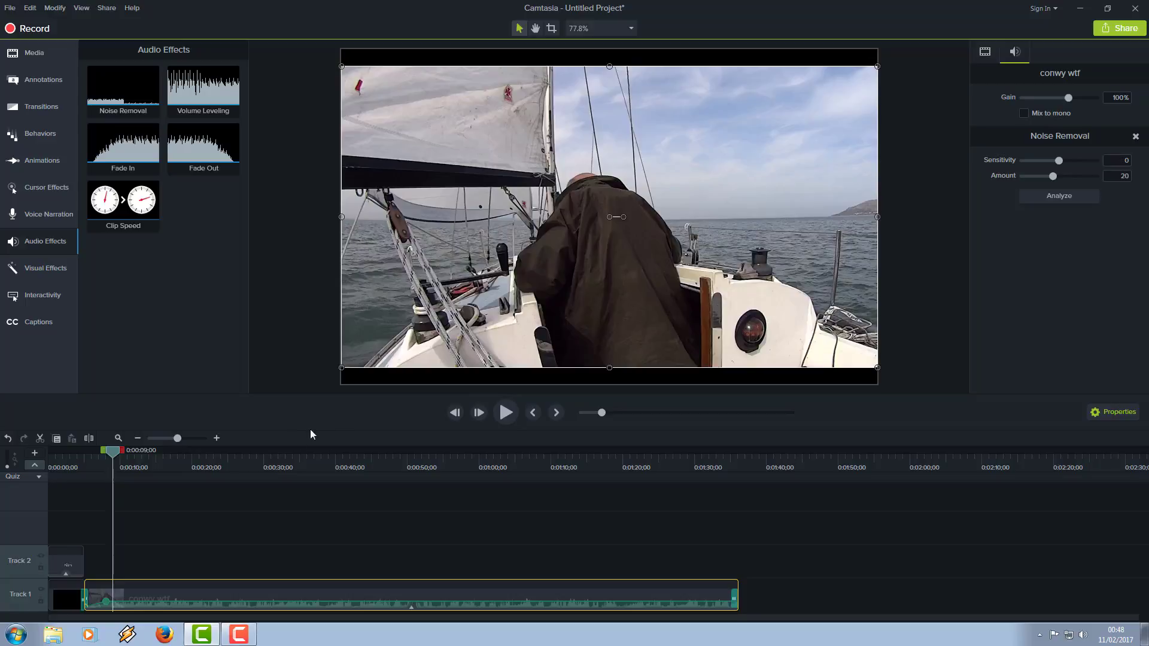
left_click_drag(114, 456, 338, 501)
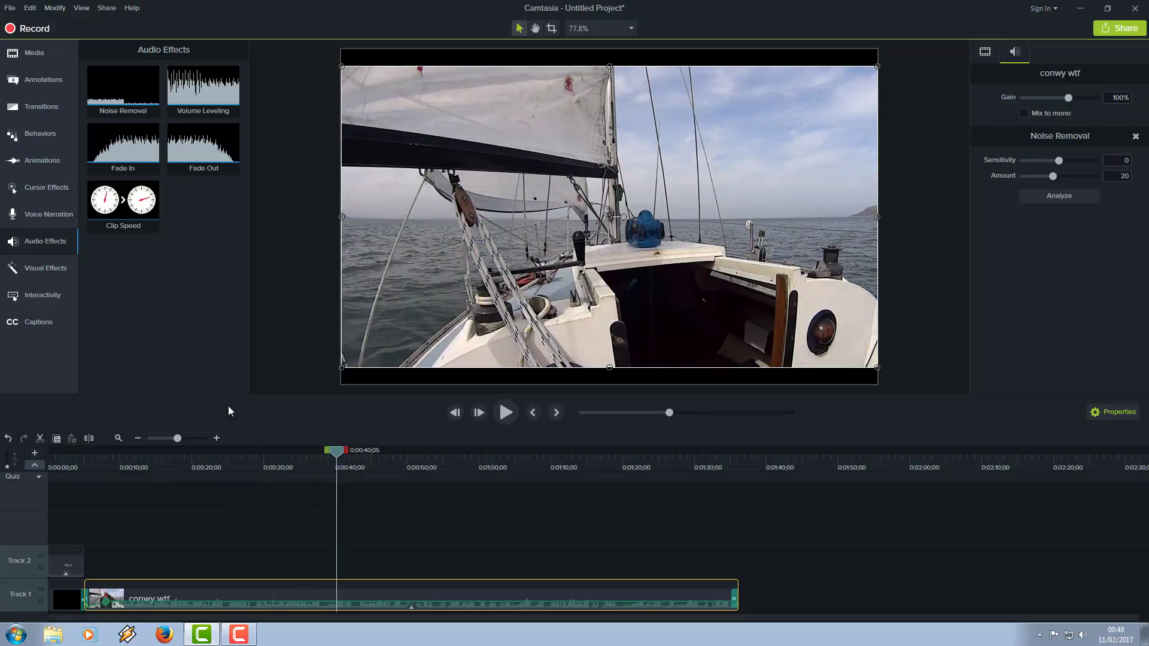
left_click(34, 214)
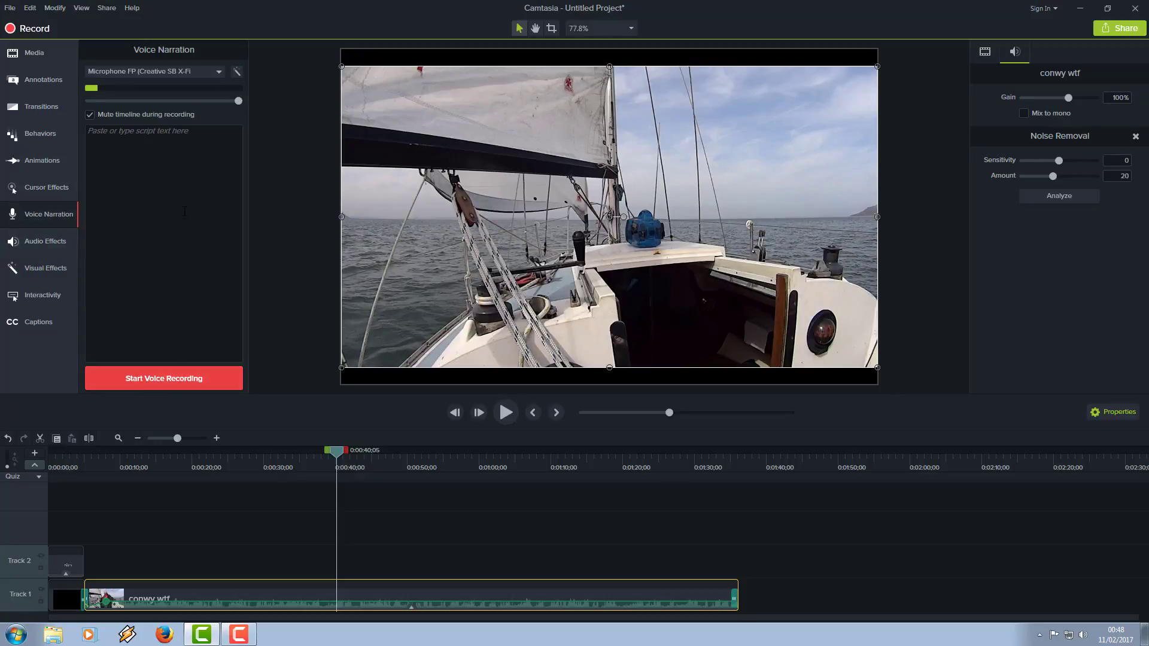
left_click(178, 380)
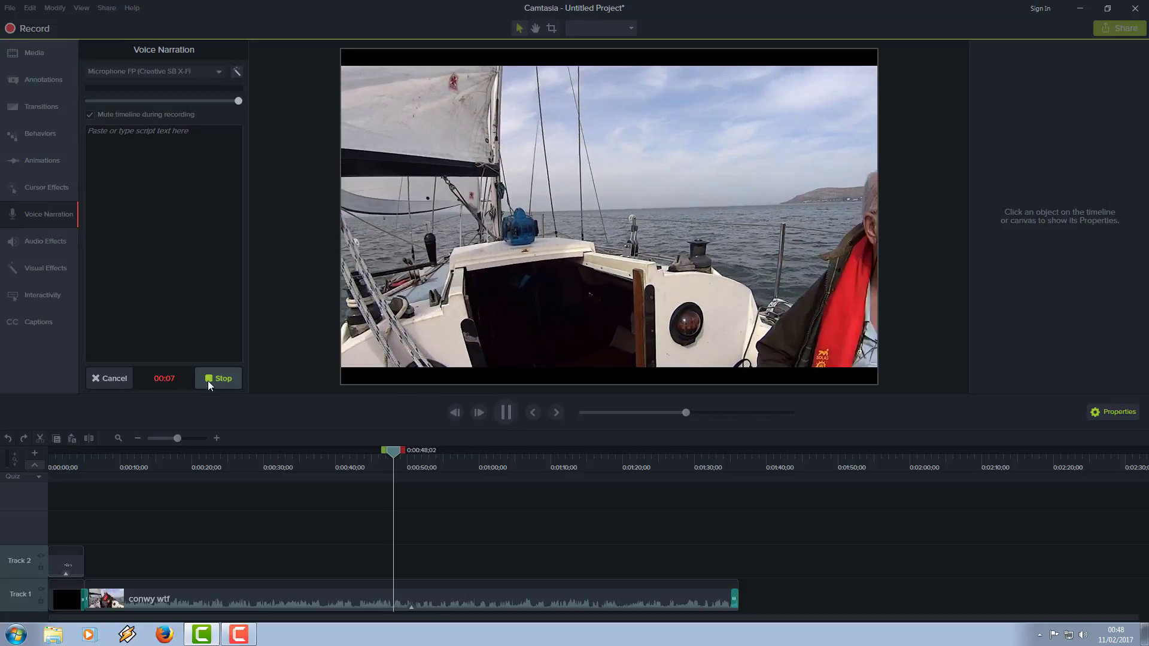
left_click(207, 380)
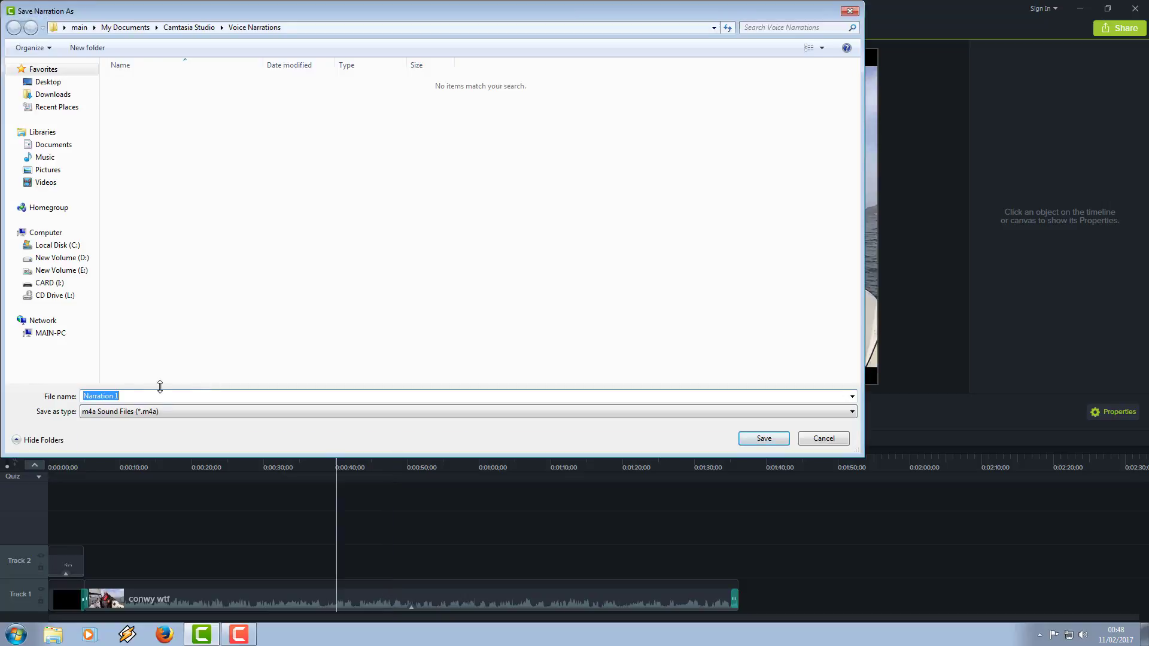
Step: Save the narration to the Desktop as the m4a file Narration 1, replacing the existing file
left_click(48, 82)
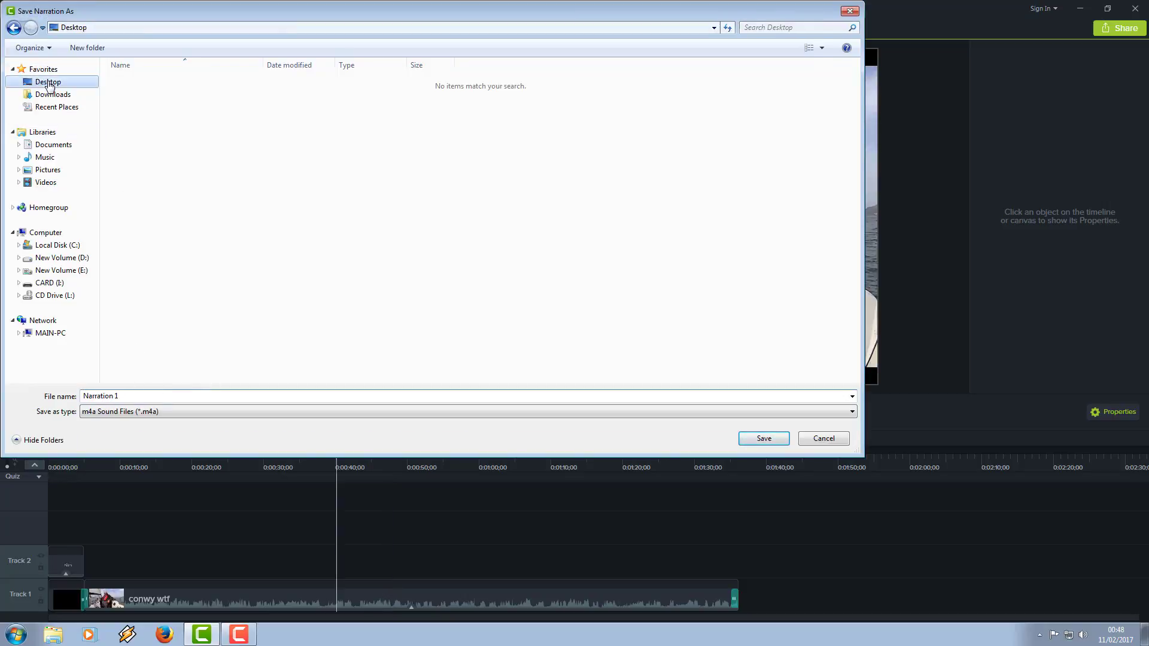
left_click(763, 438)
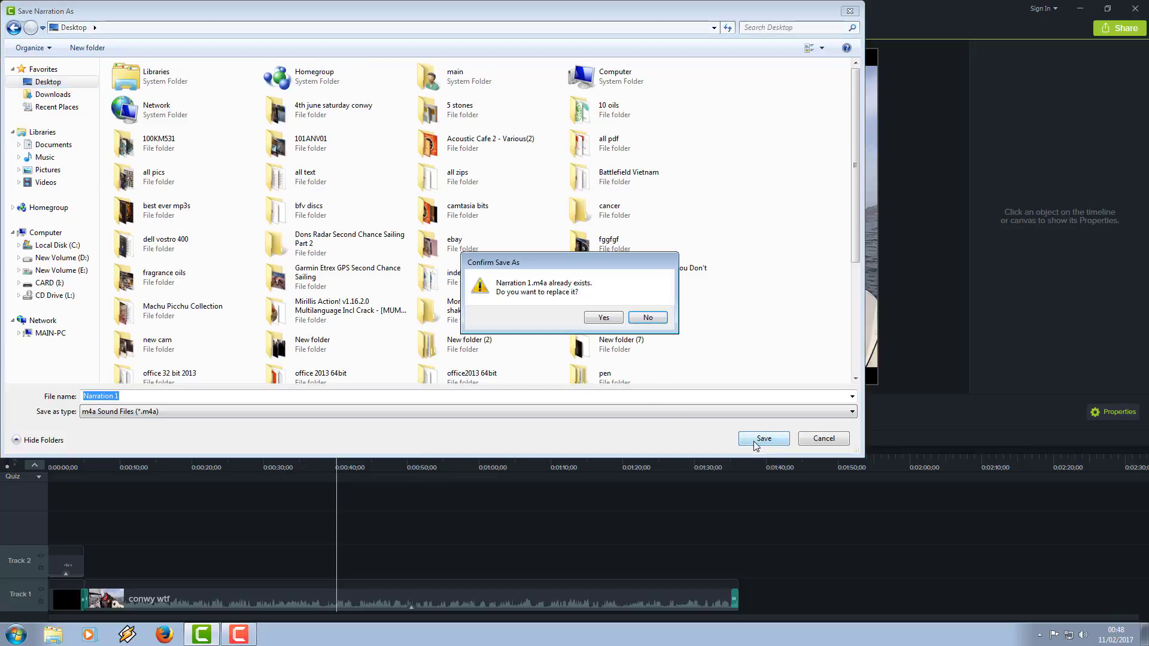
left_click(606, 322)
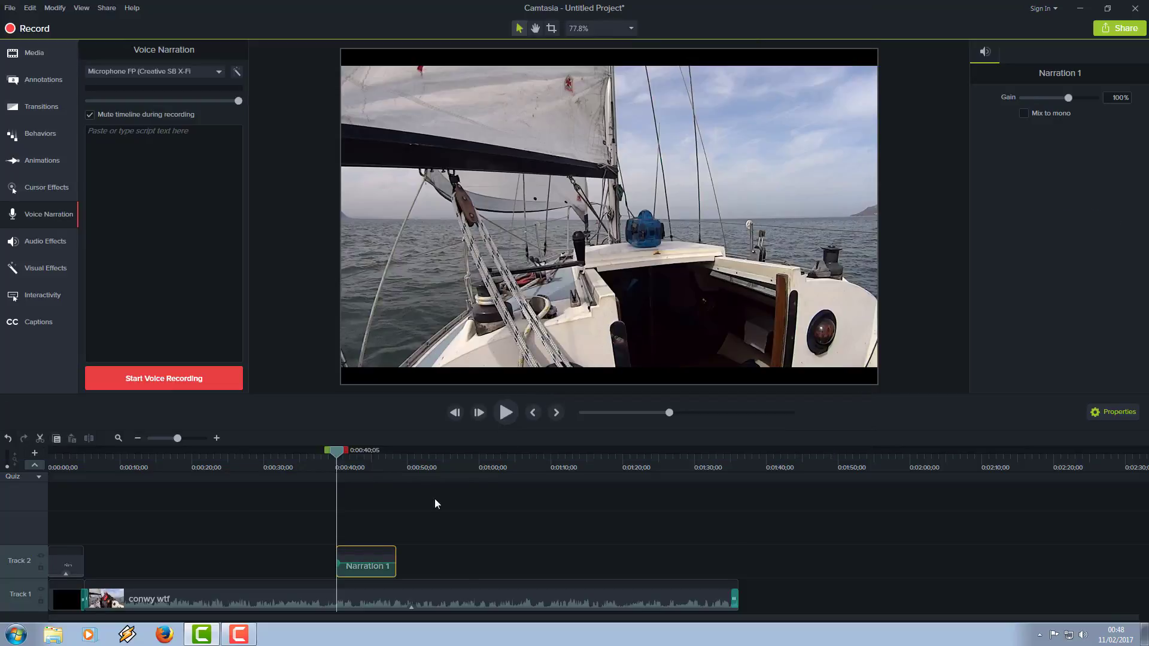
Step: Add a quiz to the Narration 1 clip on Track 2 and shift the clip a few seconds earlier
left_click(374, 554)
left_click_drag(338, 454, 248, 457)
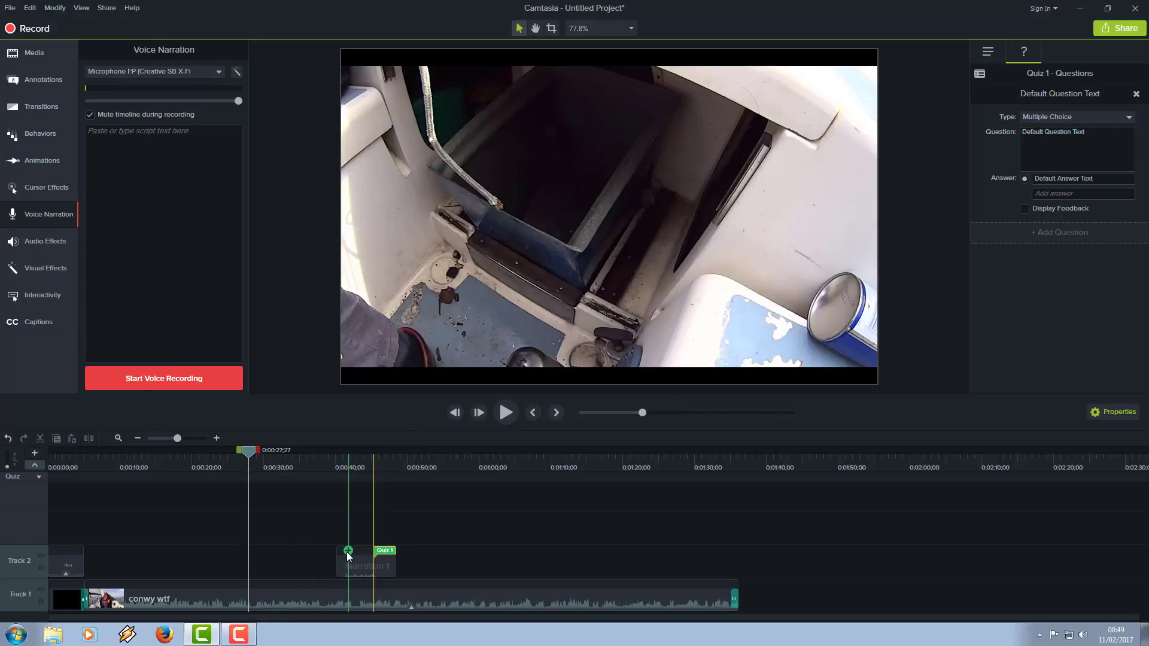
left_click_drag(343, 571, 318, 571)
Step: Delete Quiz 1 from the Narration 1 clip on Track 2
left_click(361, 550)
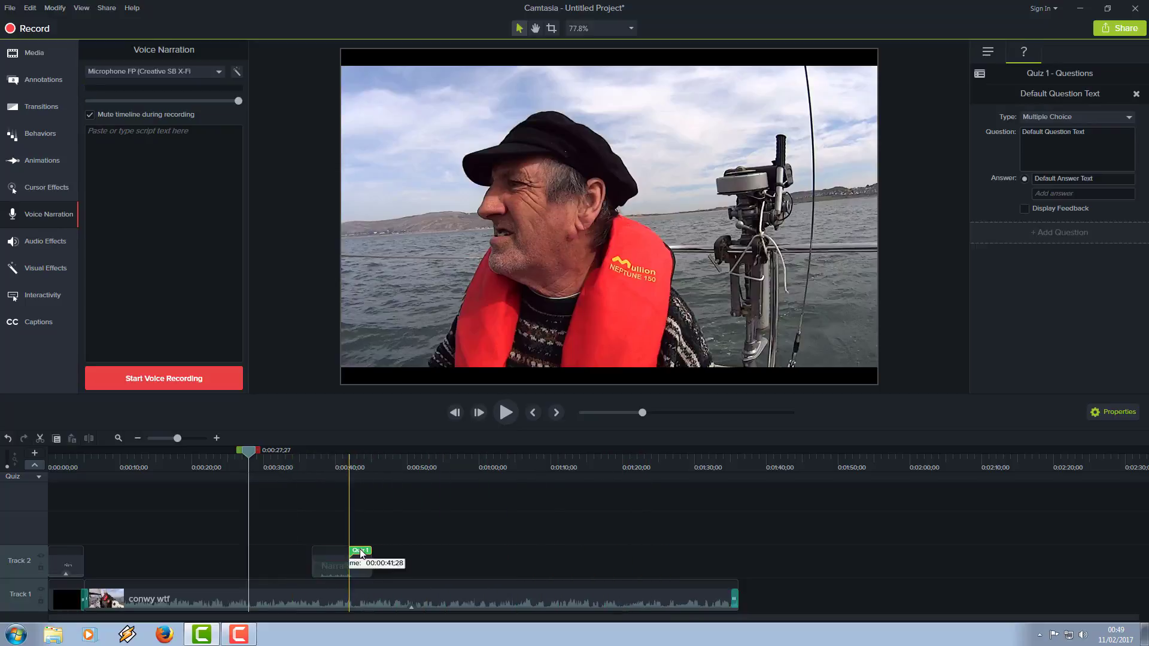
right_click(365, 552)
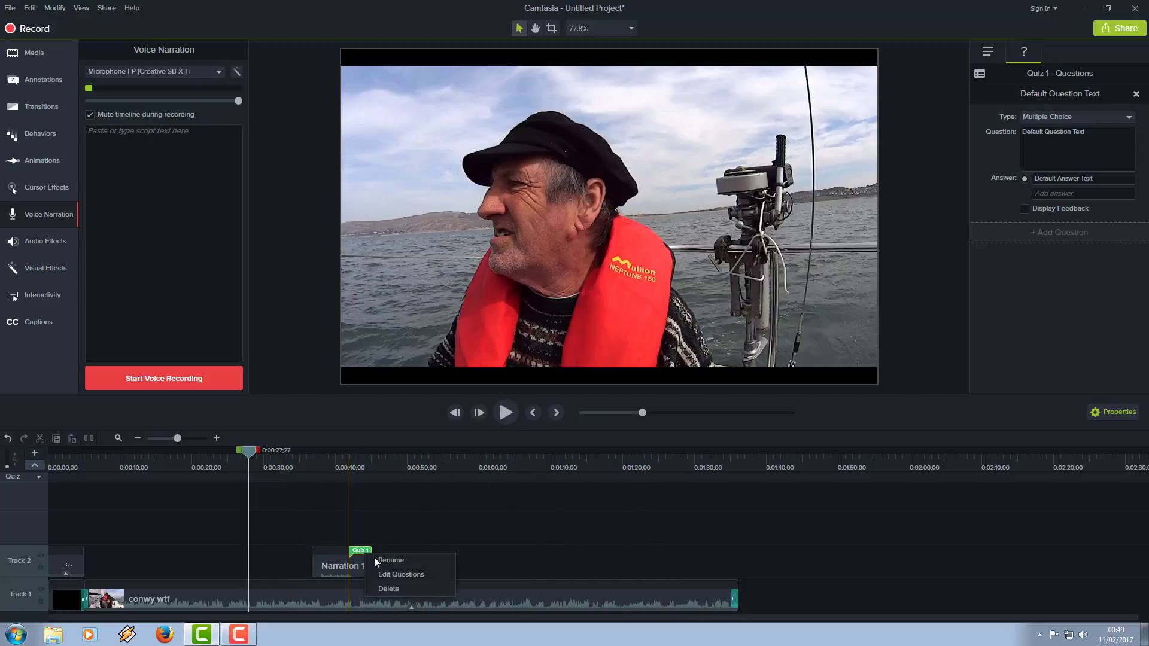
left_click(389, 588)
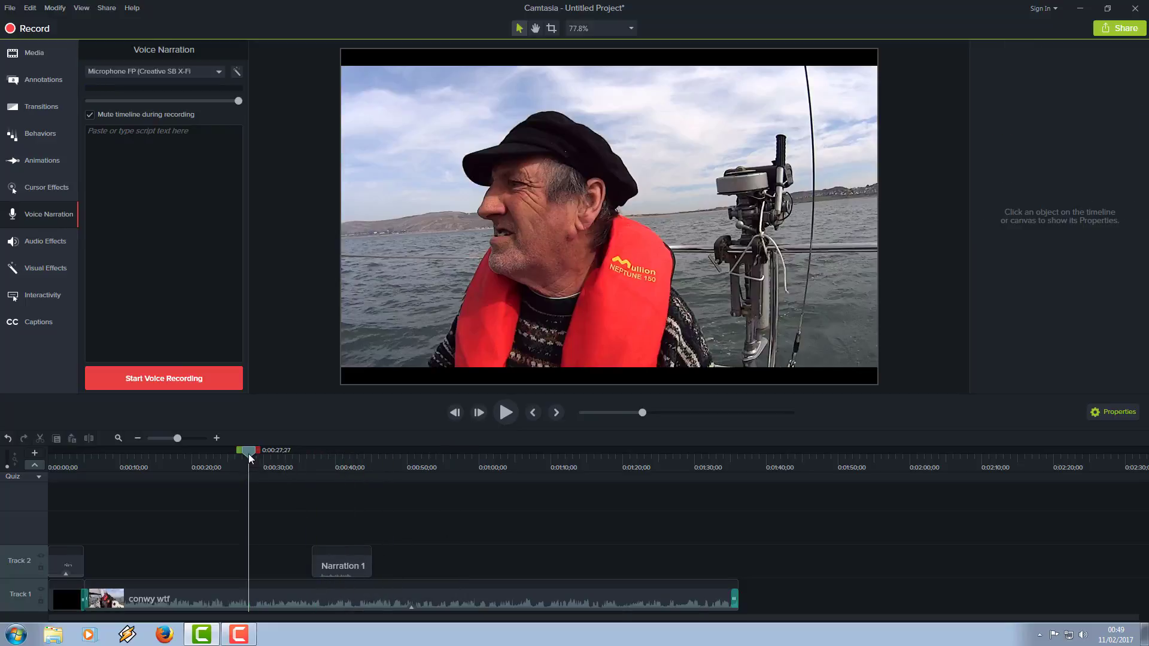
Step: Play back the timeline from 0:00:33;19 into the Narration 1 clip to check the narration
left_click_drag(250, 458, 291, 461)
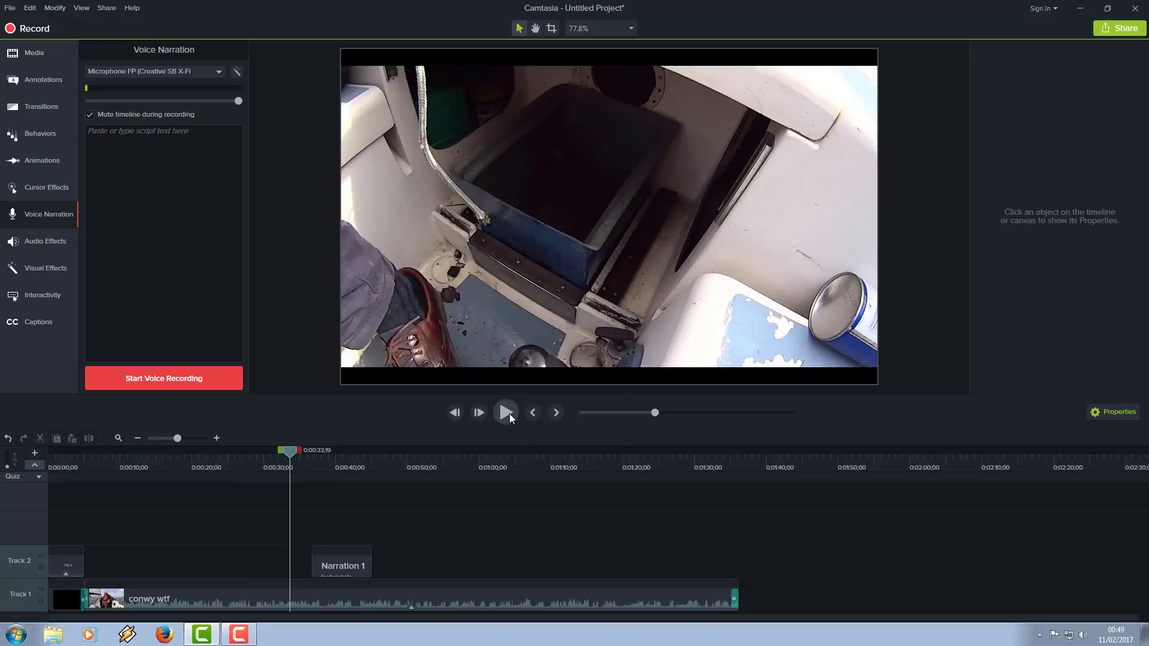
left_click(508, 413)
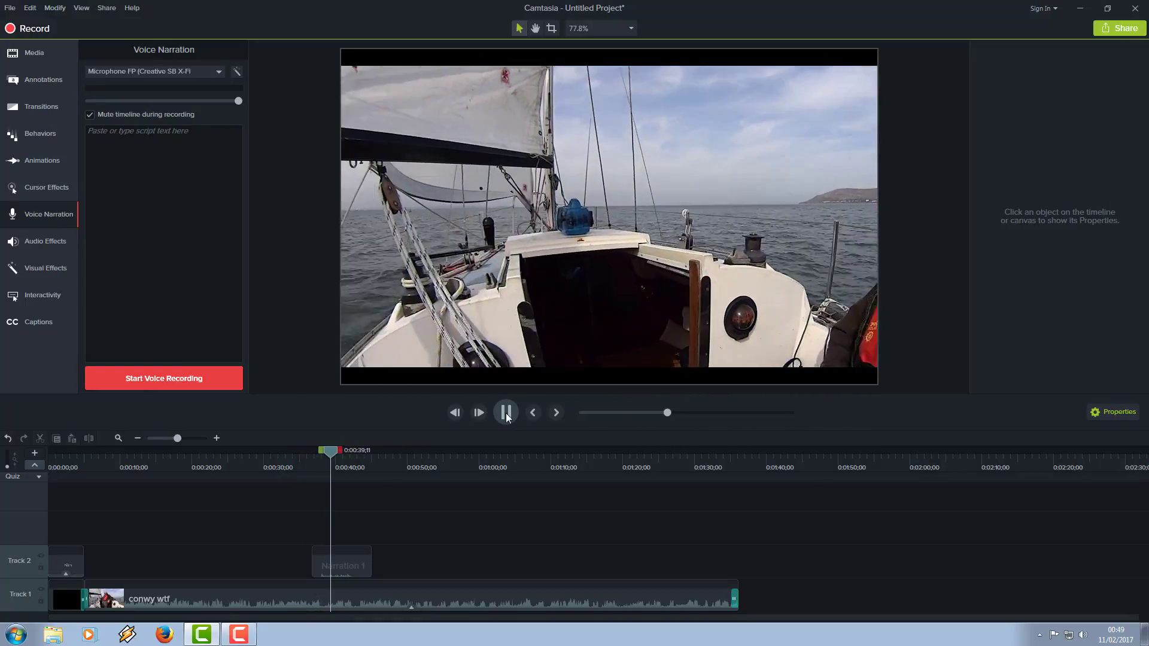
left_click(506, 413)
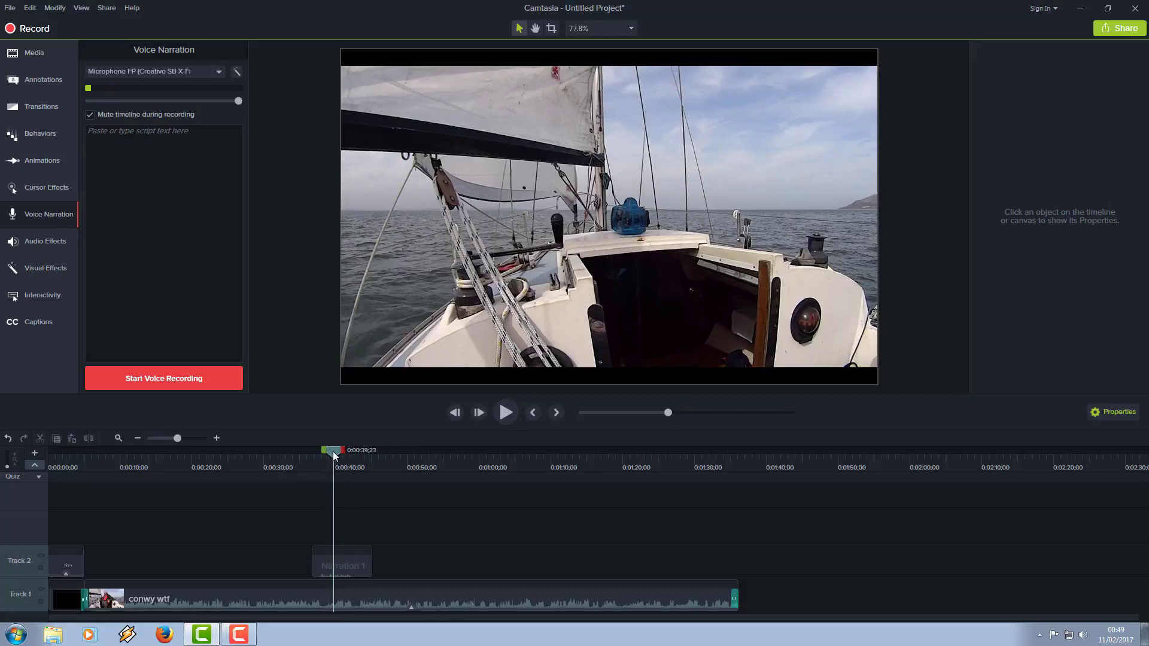
Step: Return the playhead to 0:00:18;08 and view the interactivity quiz options and the available visual effects
left_click_drag(320, 454, 181, 498)
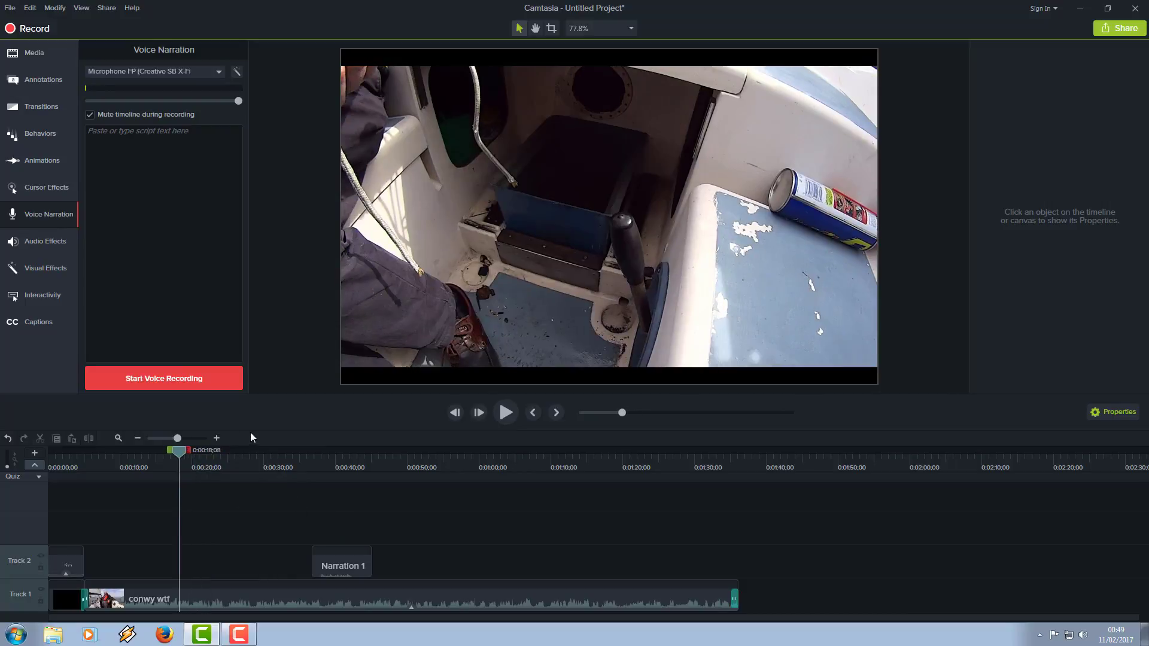
left_click(33, 299)
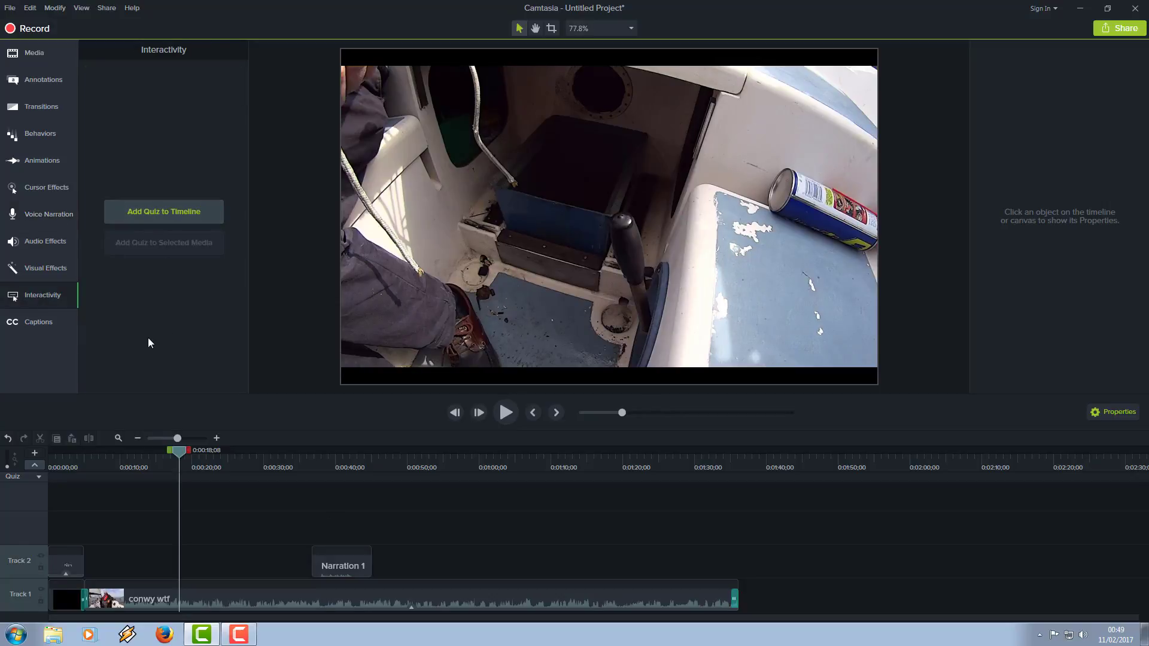
left_click(34, 267)
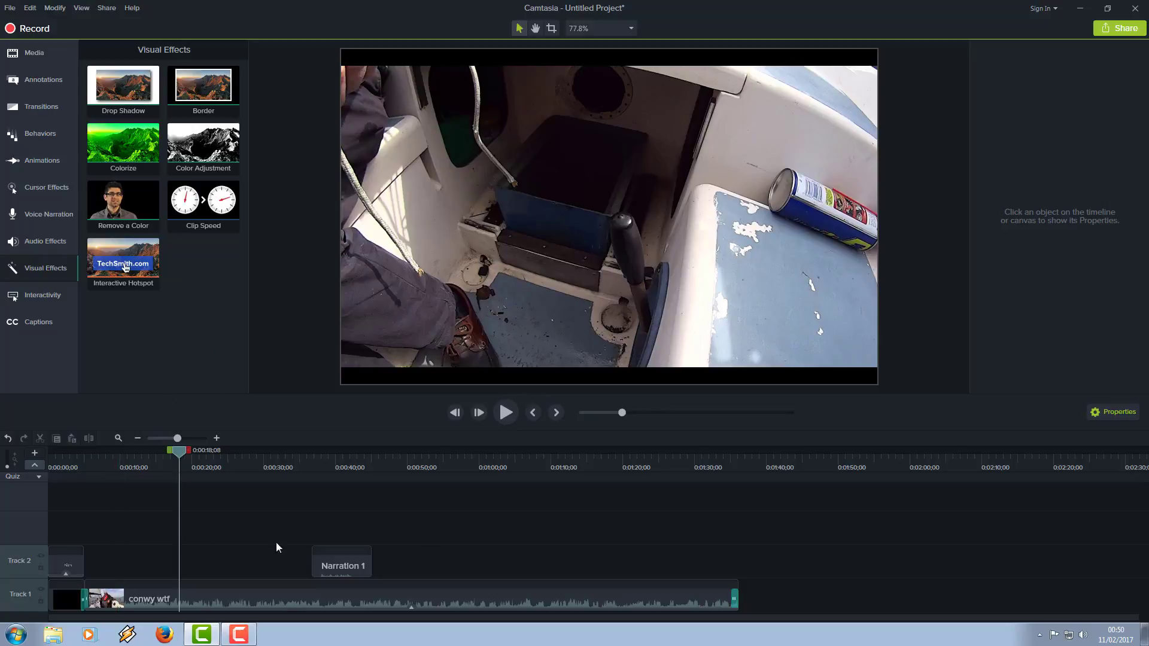
Step: Cut the Narration 1 clip from Track 2 and place the playhead at 0:00:36;03
left_click(342, 560)
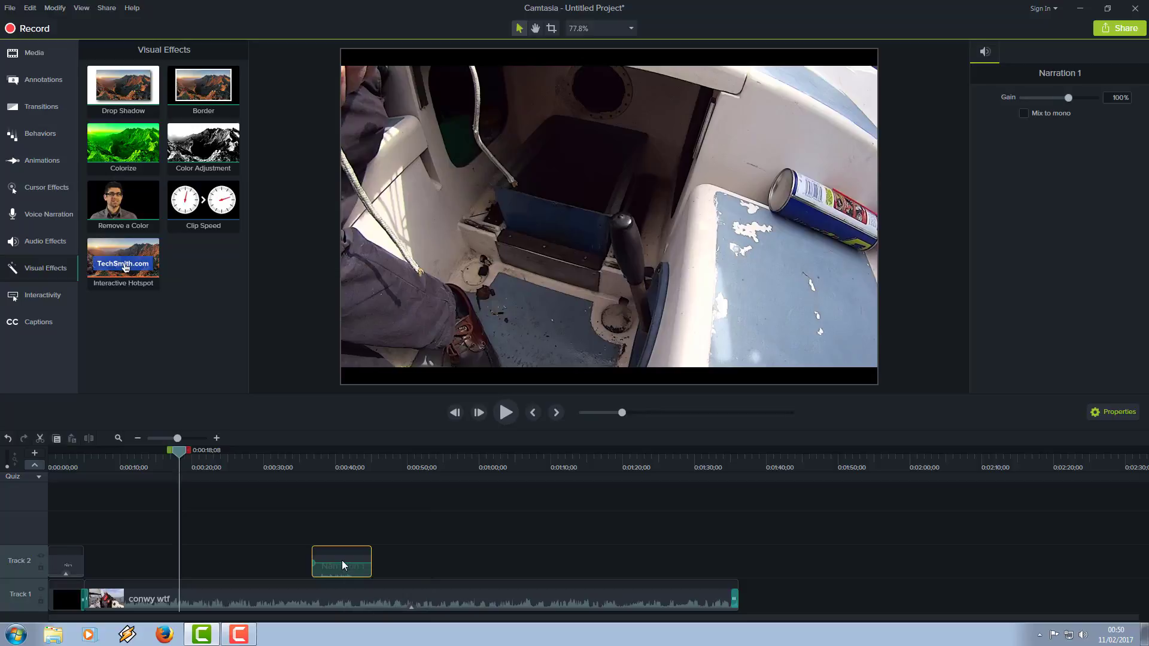
right_click(342, 560)
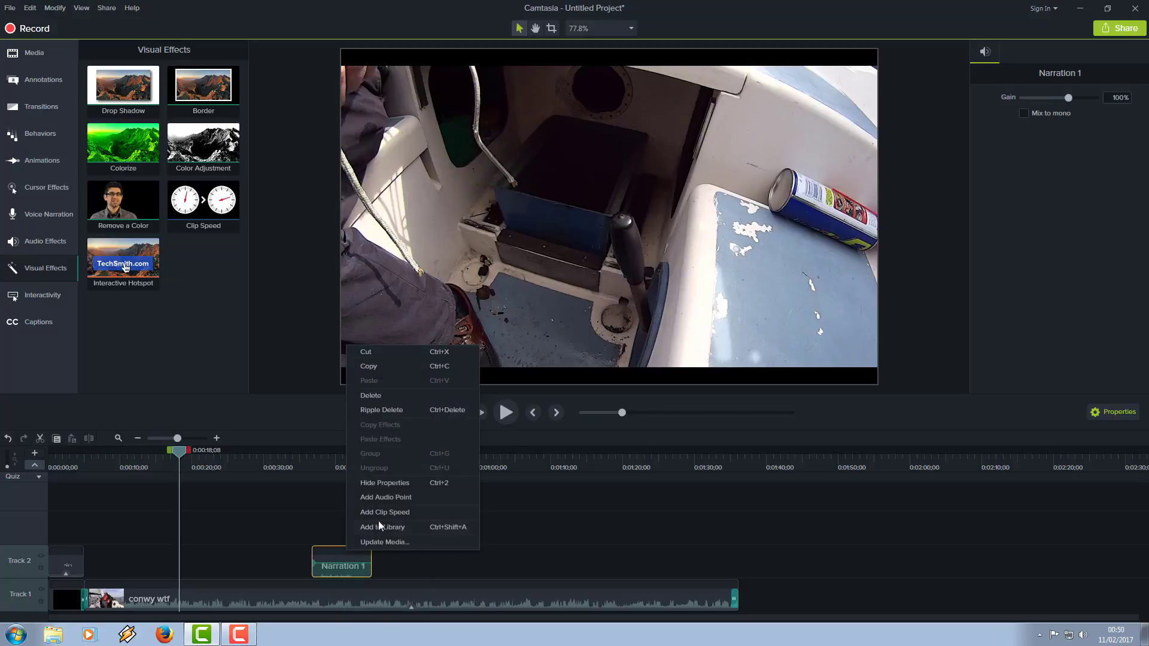
left_click(375, 353)
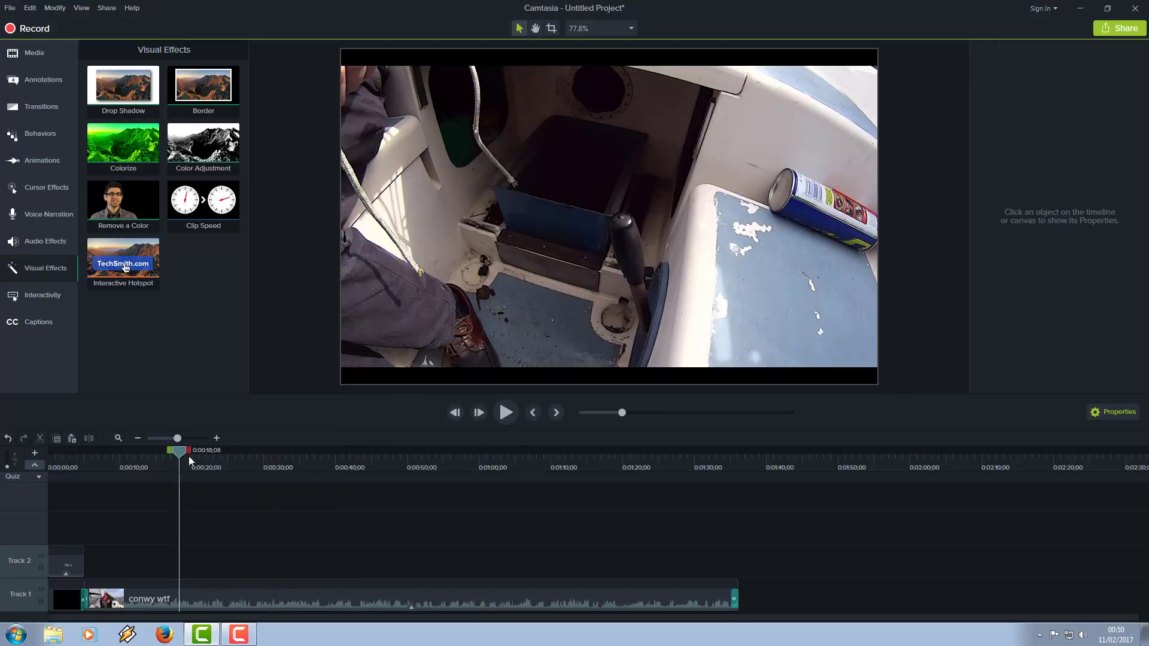
left_click_drag(179, 455, 306, 543)
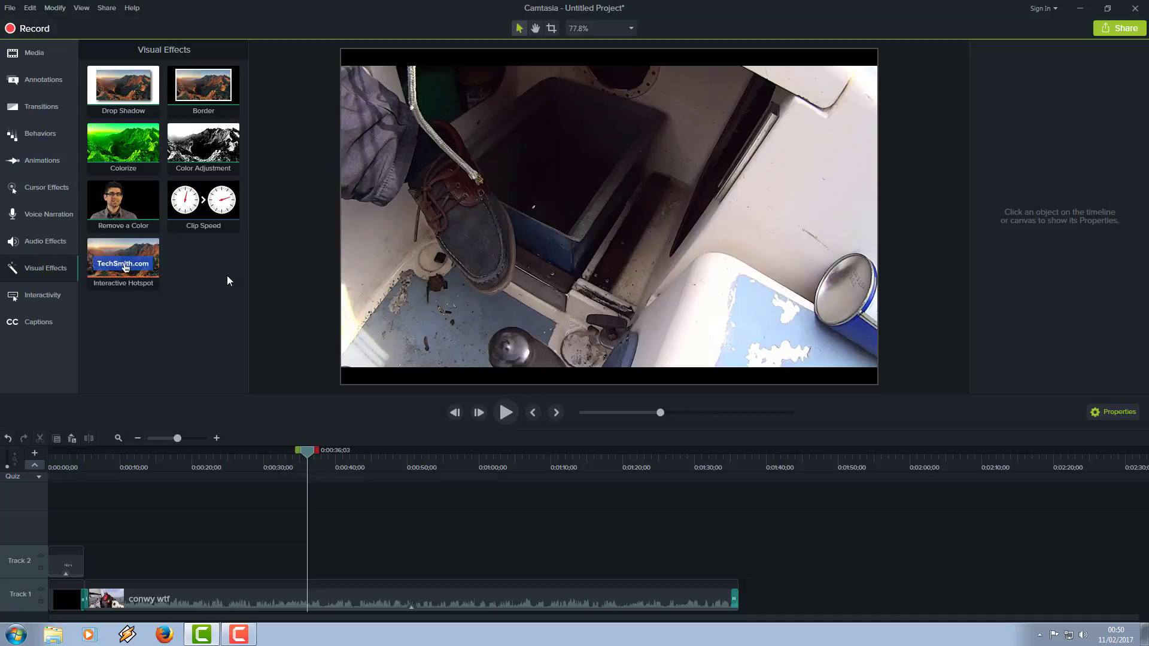
Step: Start producing the video as a local file with the MP4 only (up to 1080p) preset
left_click(109, 12)
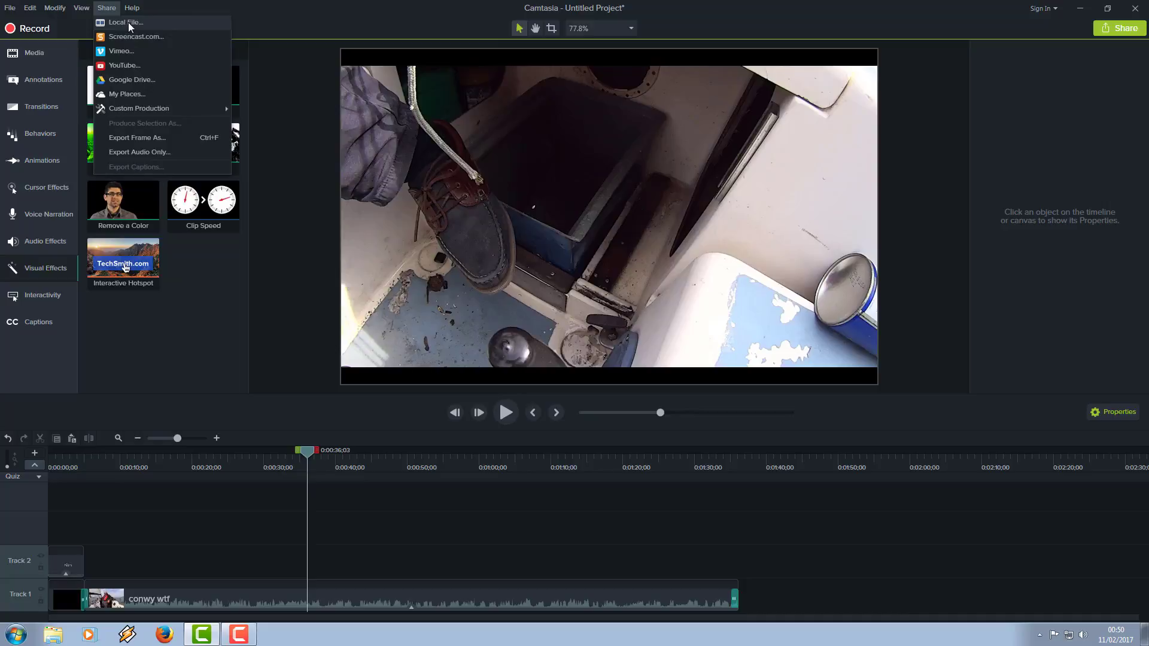
left_click(128, 22)
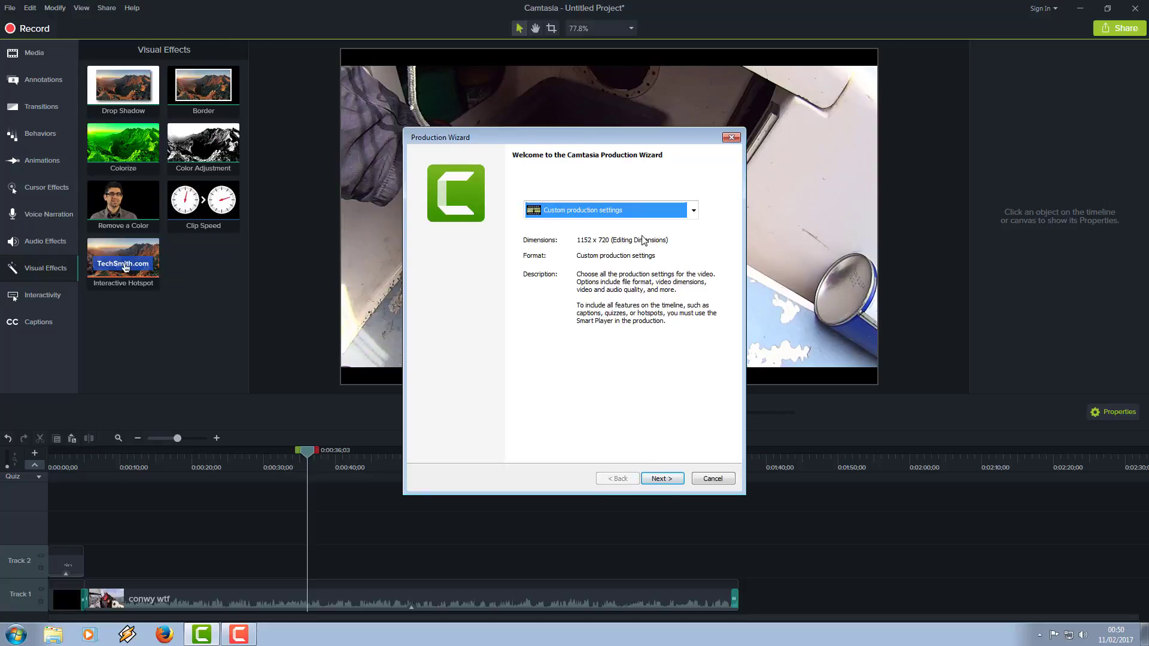
left_click(695, 211)
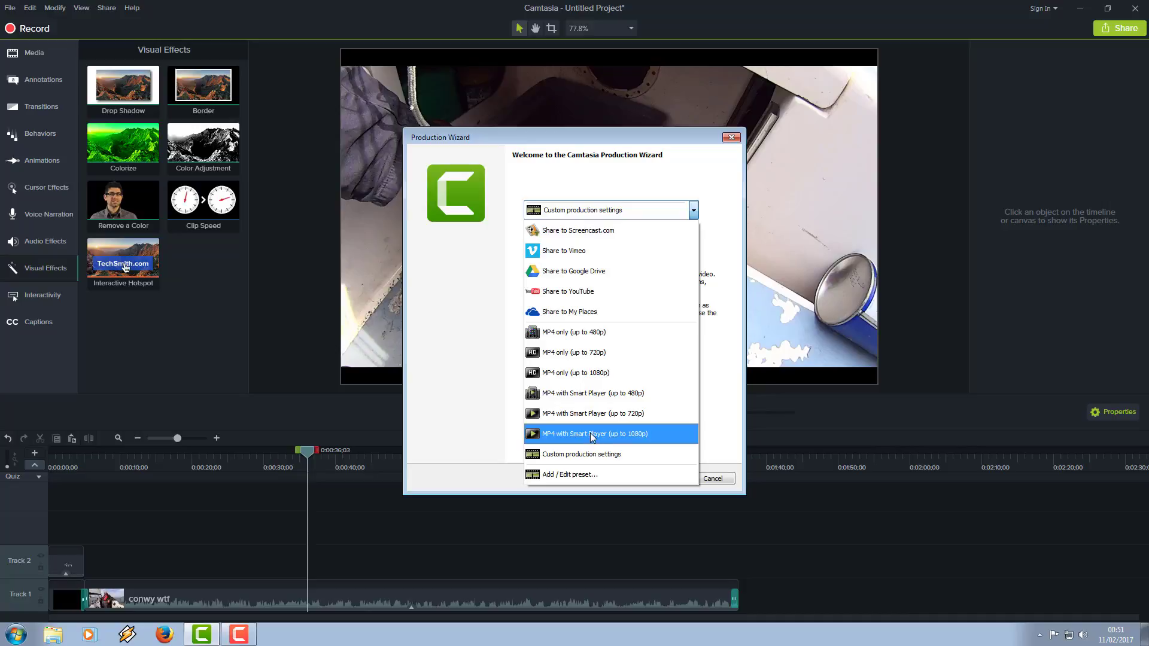
left_click(587, 375)
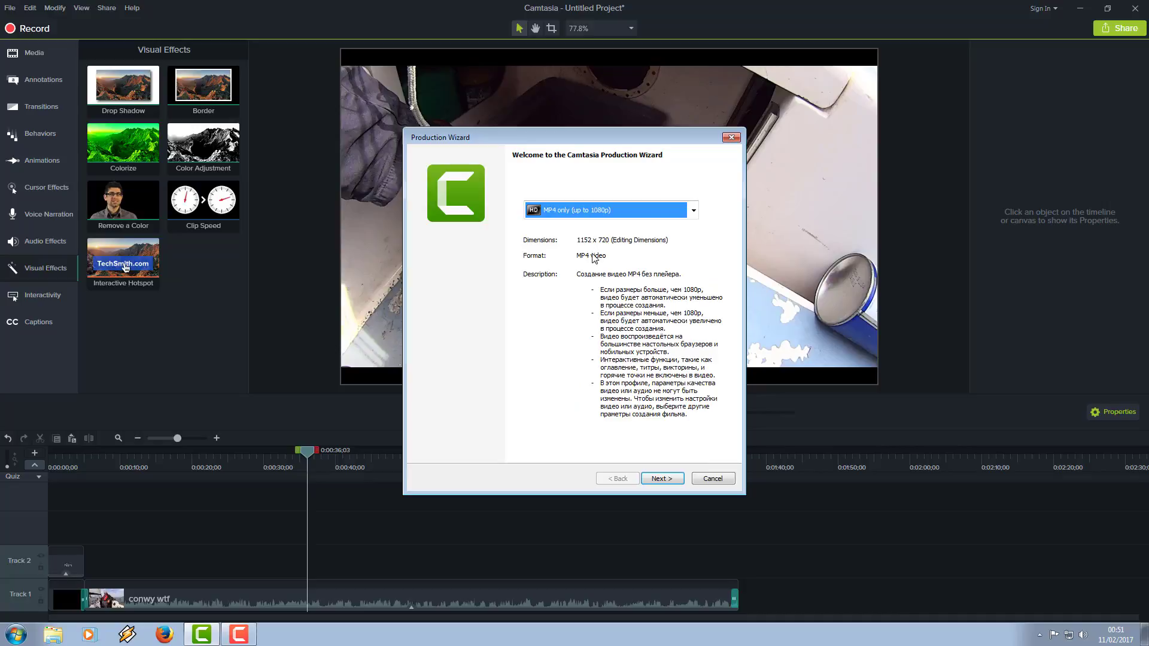
left_click(663, 479)
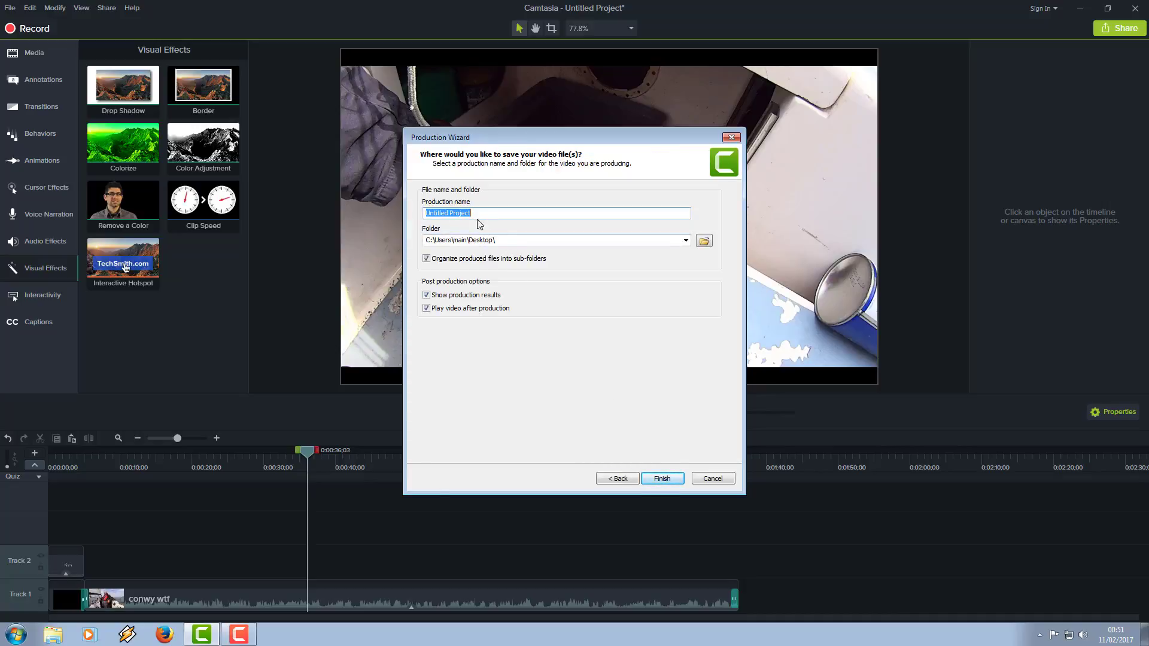
Step: Name the production conwy with the Desktop as its MP4 save location, and cancel the production without rendering
left_click_drag(480, 211, 400, 221)
type("conwy")
left_click(706, 245)
left_click(332, 227)
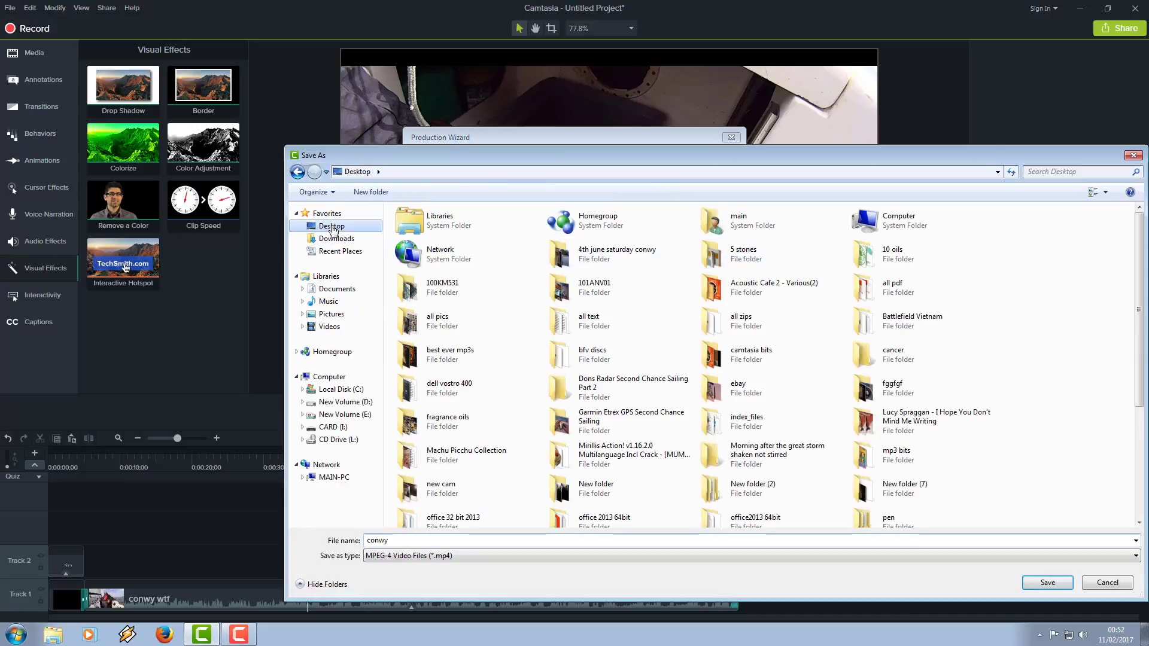
left_click(1046, 584)
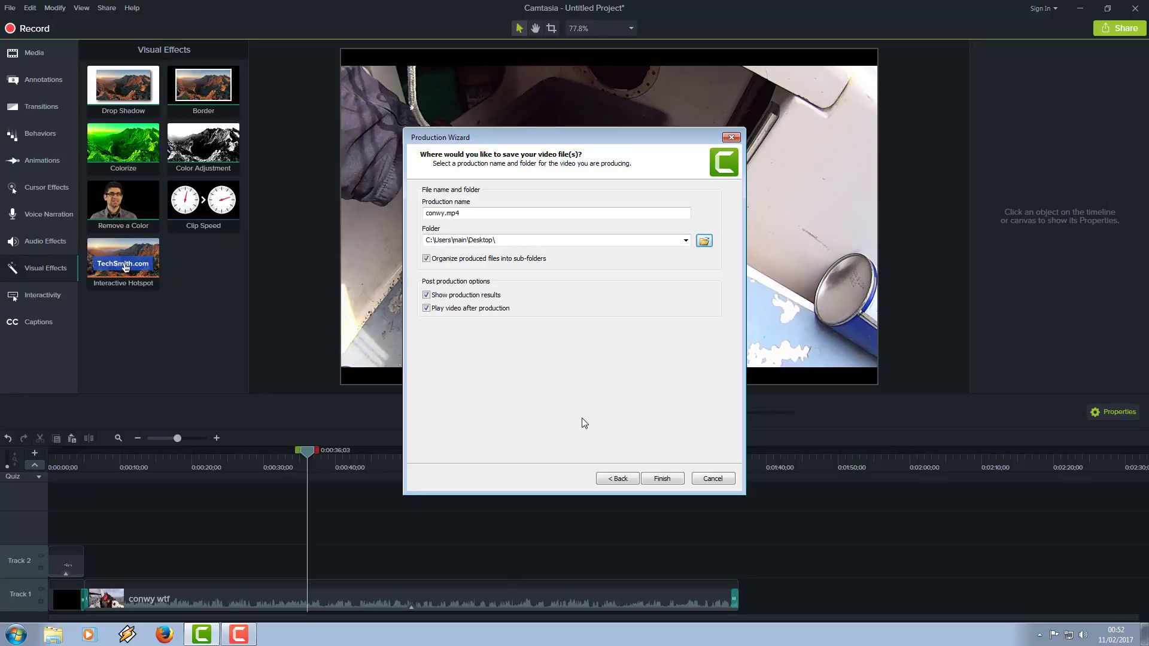
left_click(711, 480)
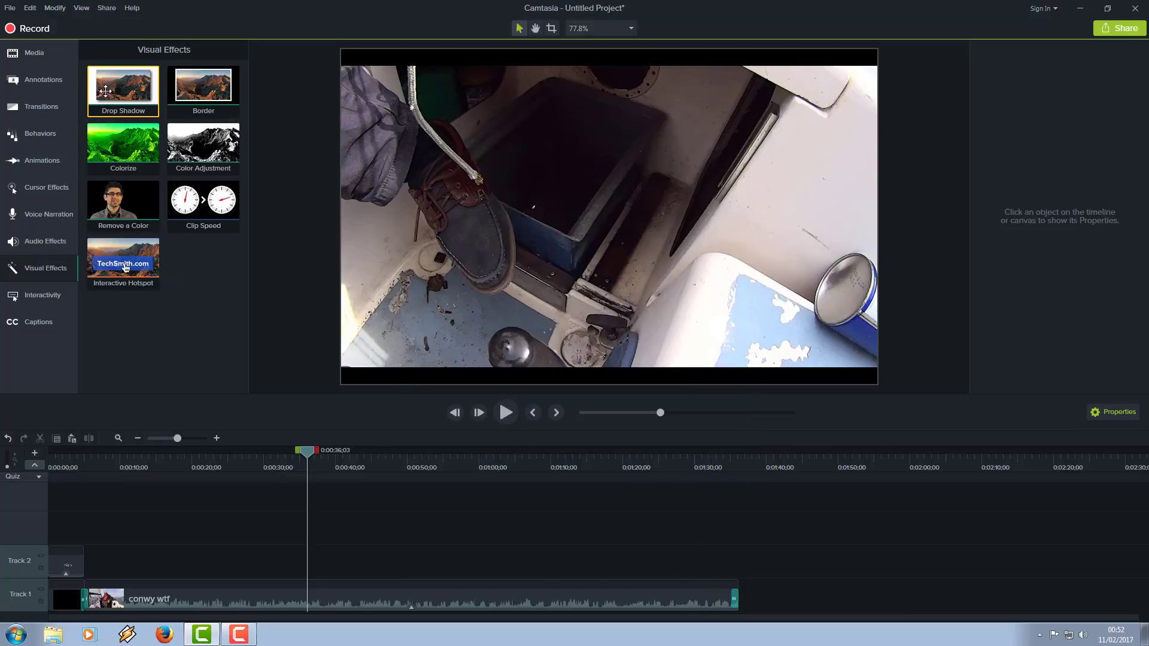
left_click(30, 9)
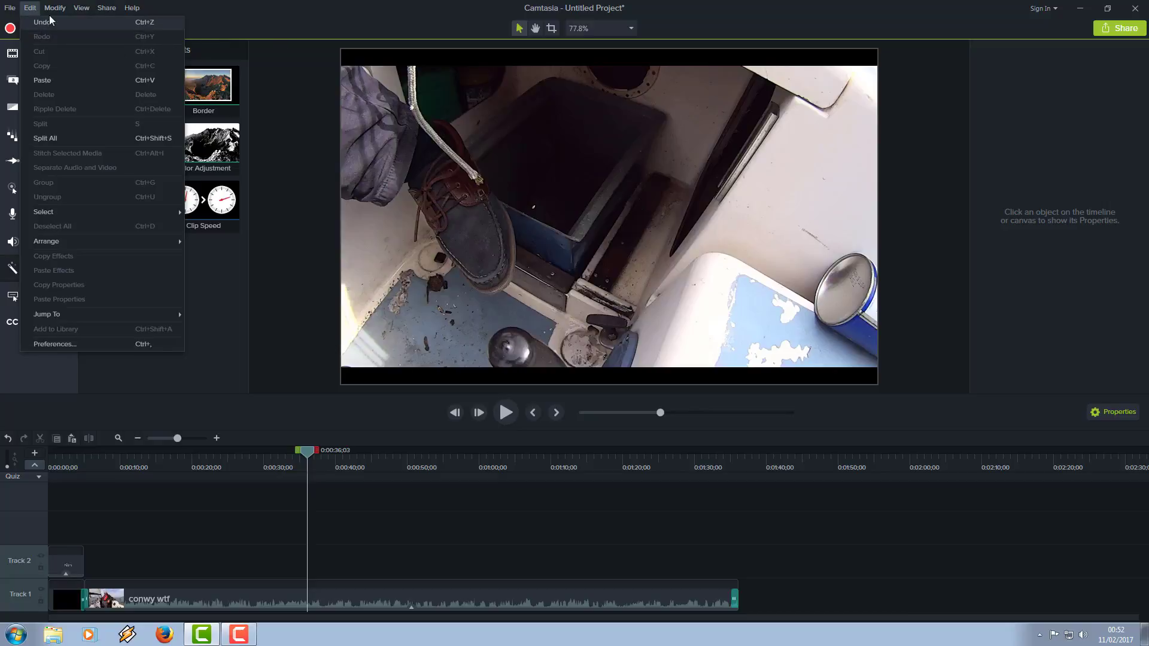
mouse_move(77, 12)
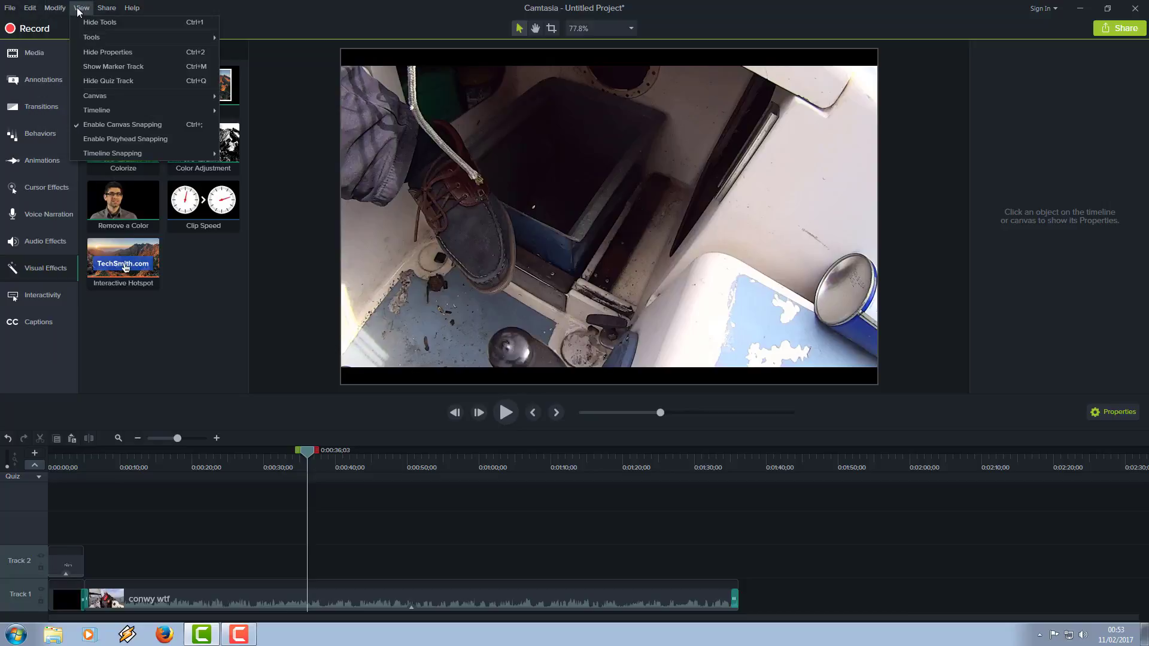
left_click(113, 13)
left_click(108, 12)
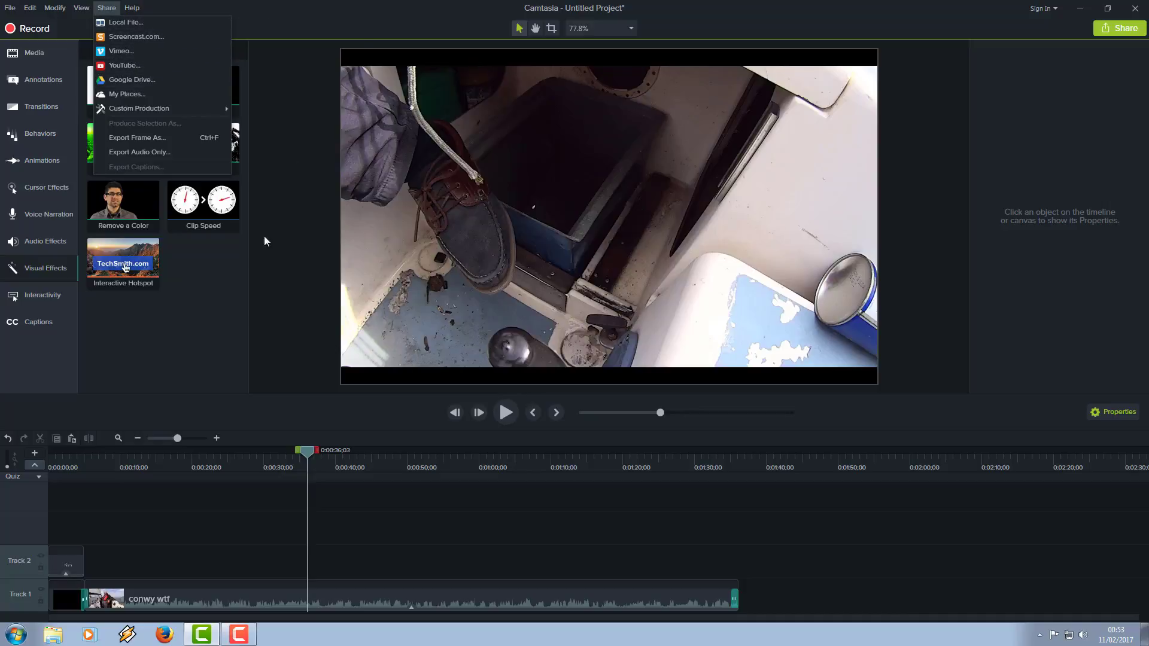
left_click(199, 368)
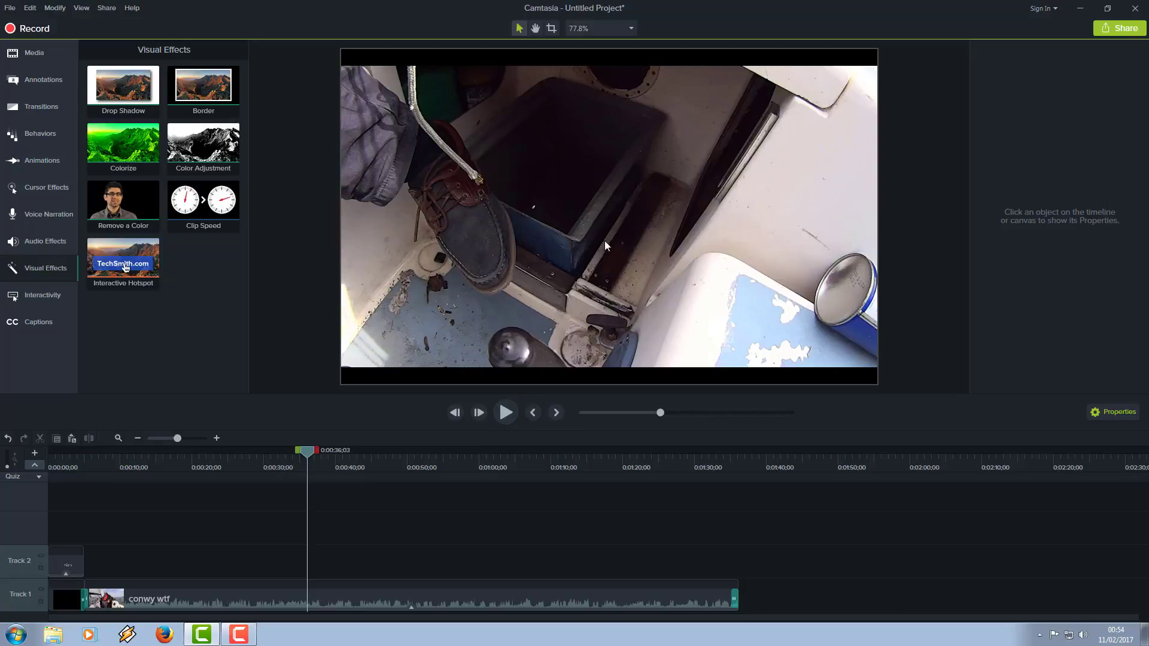
Step: Play back the conwy wtf clip for about five seconds from 0:00:36;03 and pause it
left_click(505, 416)
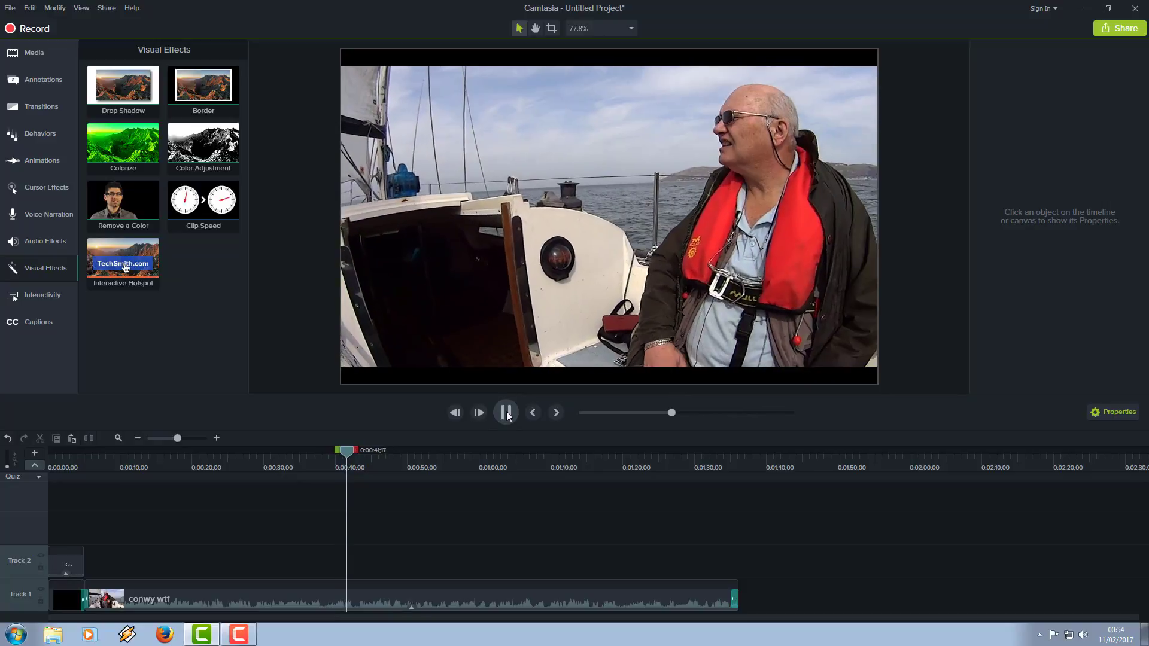
left_click(508, 414)
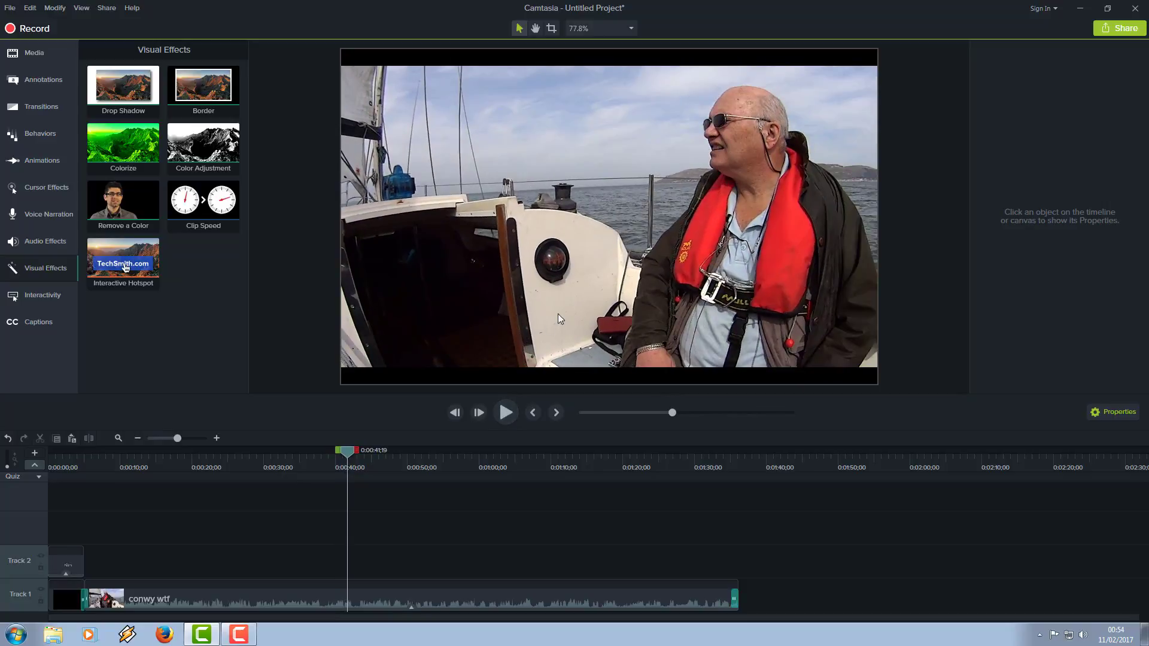